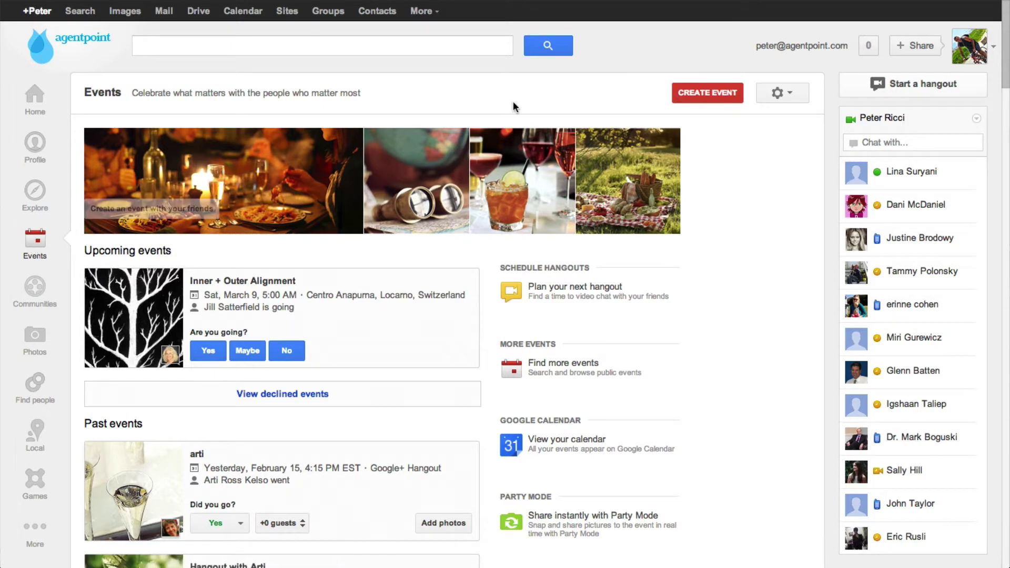
# Start a new event and browse the banner theme categories, settling on Your photos
pyautogui.click(693, 91)
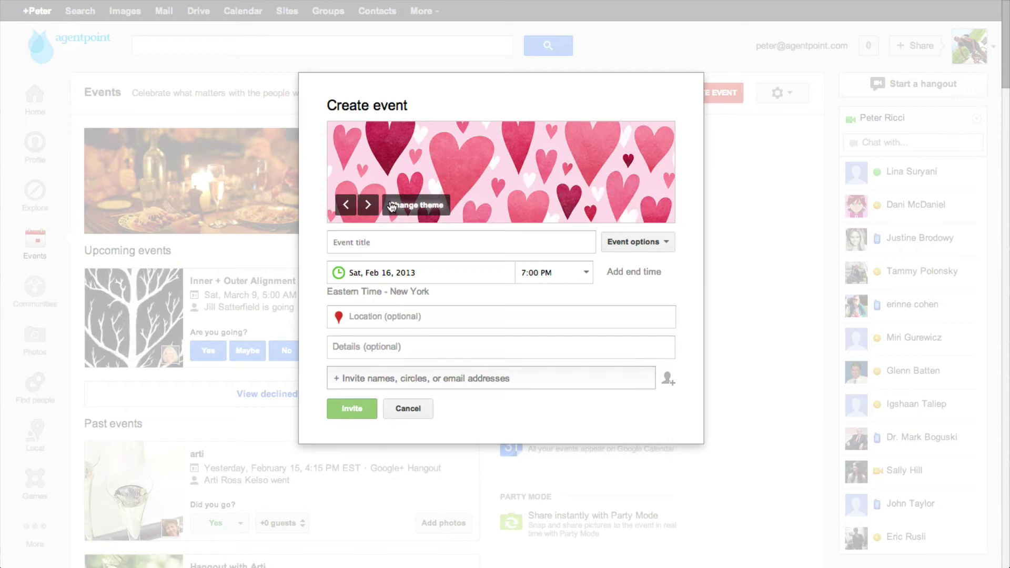
pyautogui.click(416, 206)
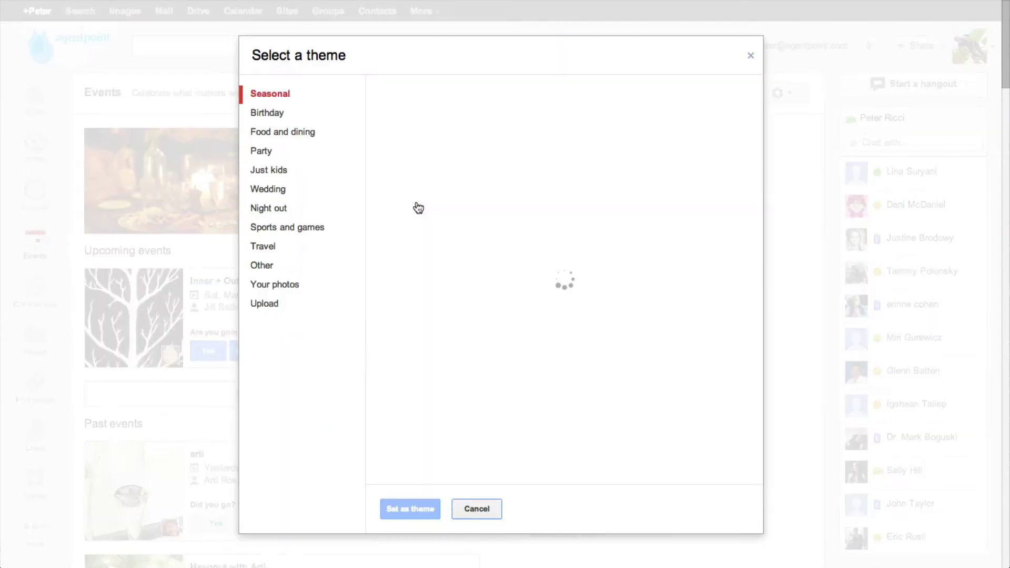
pyautogui.click(274, 117)
pyautogui.click(265, 154)
pyautogui.click(267, 192)
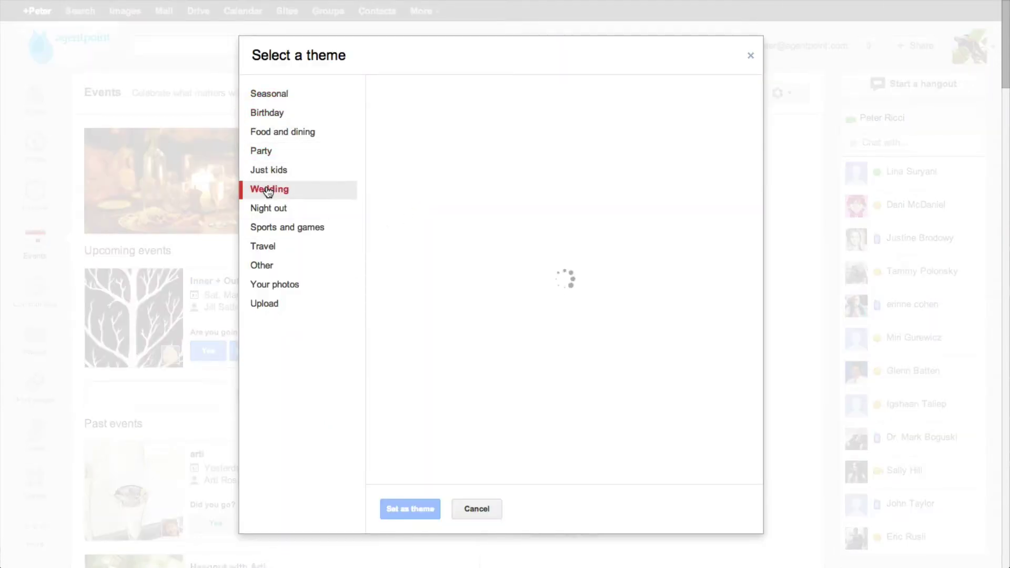
pyautogui.click(266, 212)
pyautogui.click(271, 229)
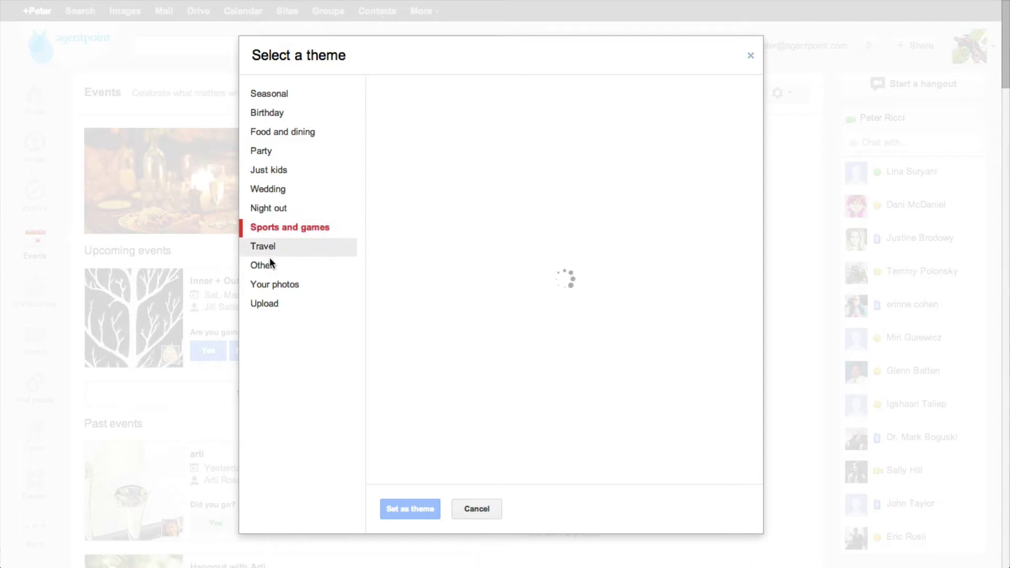
pyautogui.click(275, 285)
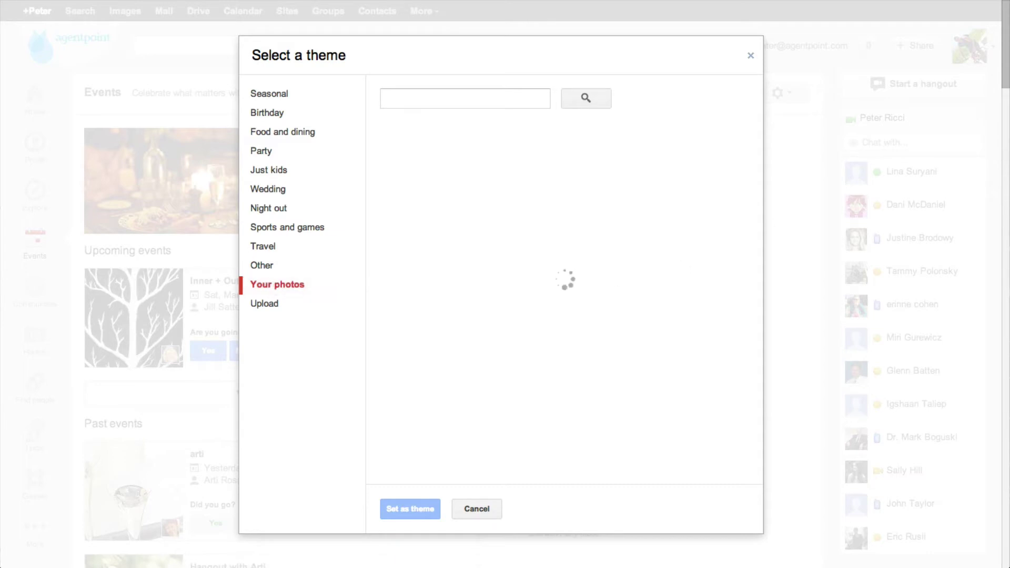
# Pick the beach photo from the Ricci Family 1960's + 1970's album and crop it around the group
pyautogui.scroll(-15, 564, 278)
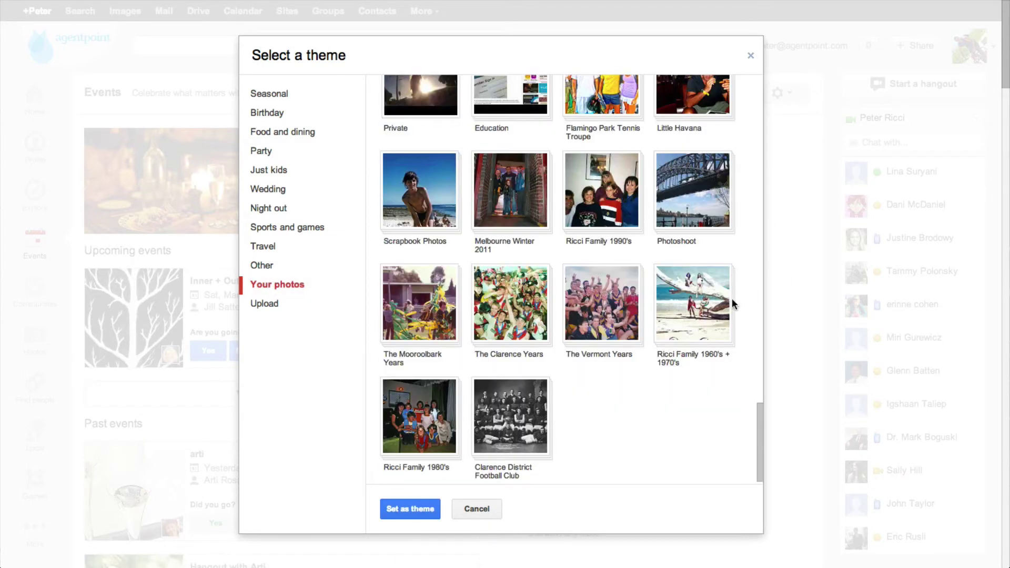
pyautogui.click(684, 315)
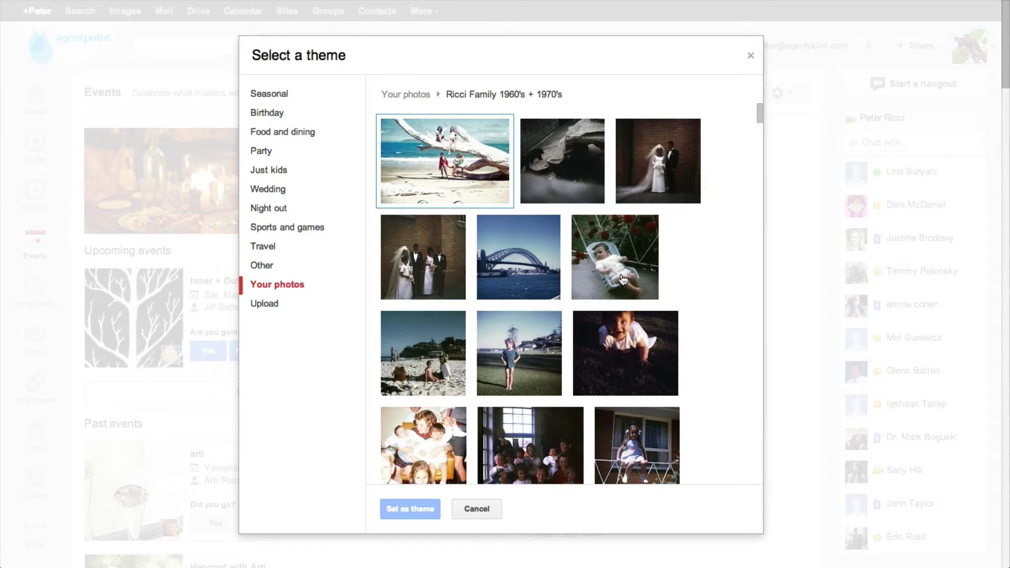
pyautogui.click(461, 163)
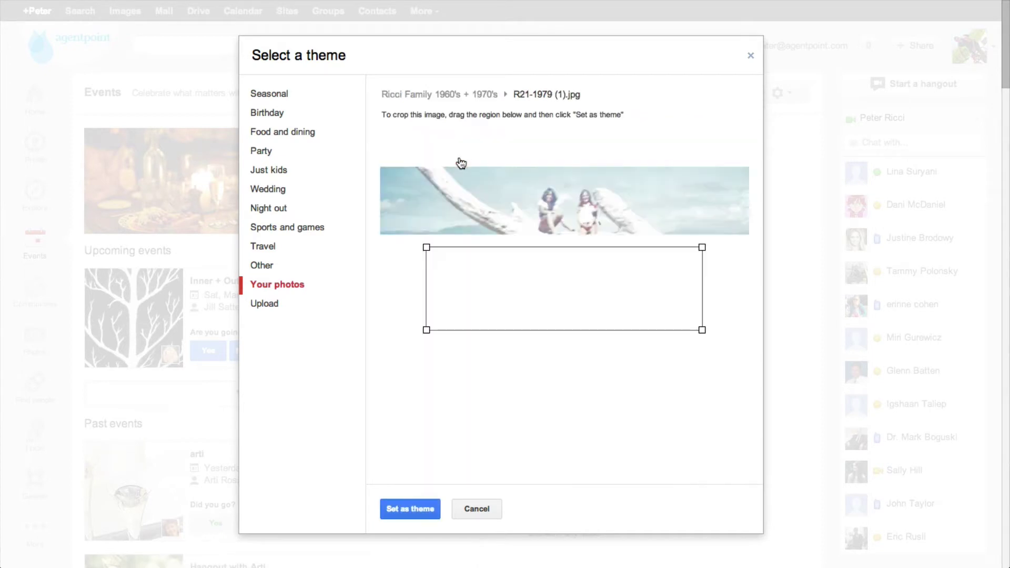
pyautogui.moveTo(474, 291); pyautogui.dragTo(438, 244)
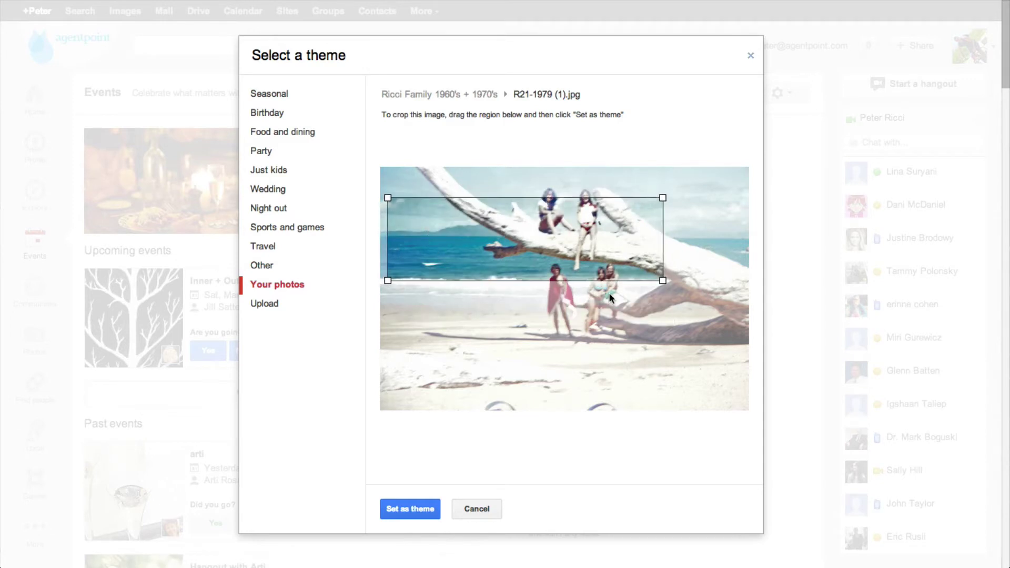
pyautogui.moveTo(662, 282); pyautogui.dragTo(747, 380)
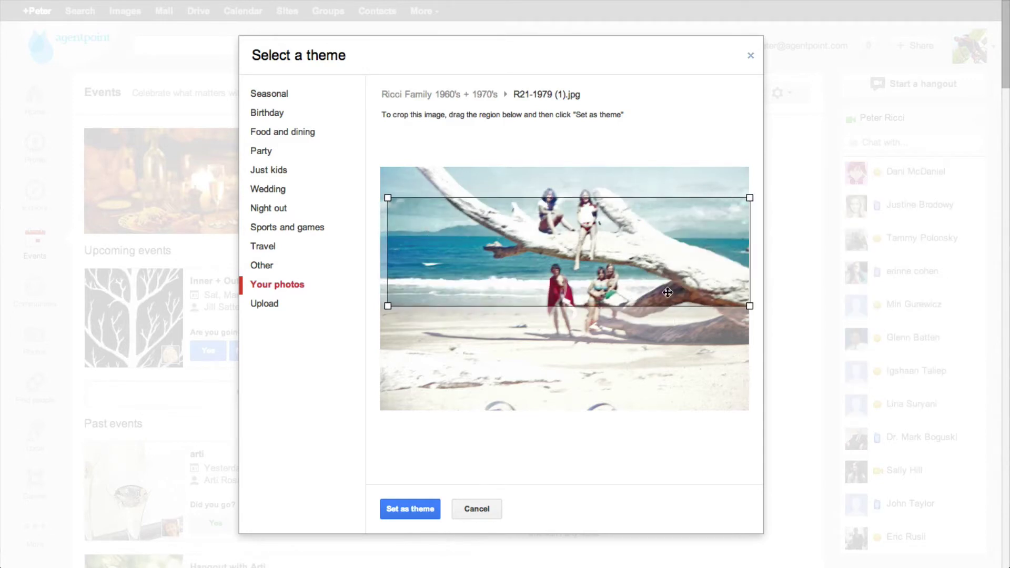
pyautogui.moveTo(751, 306); pyautogui.dragTo(742, 304)
pyautogui.moveTo(695, 273); pyautogui.dragTo(690, 306)
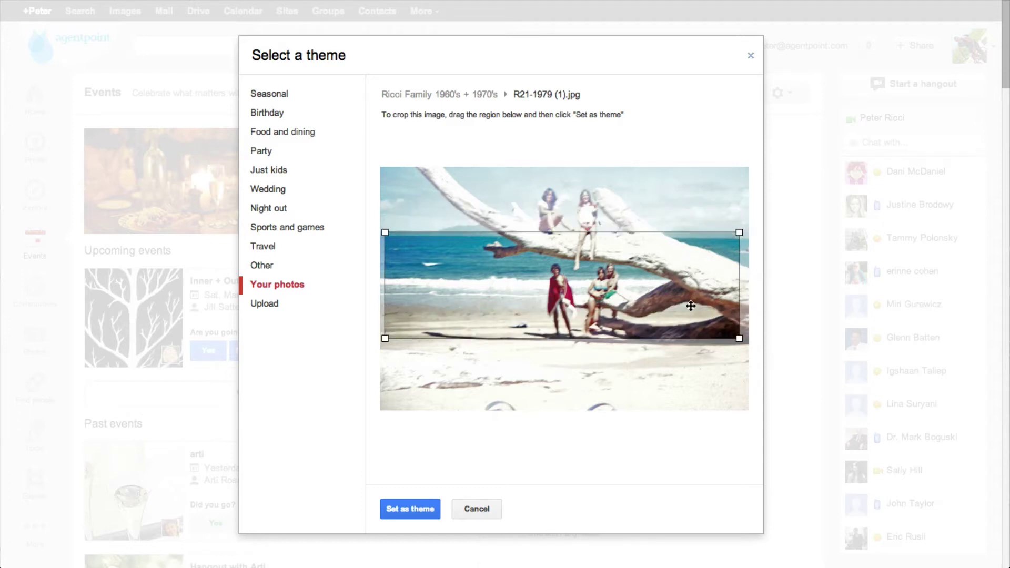
# Apply the cropped beach photo as the event's banner theme
pyautogui.click(404, 508)
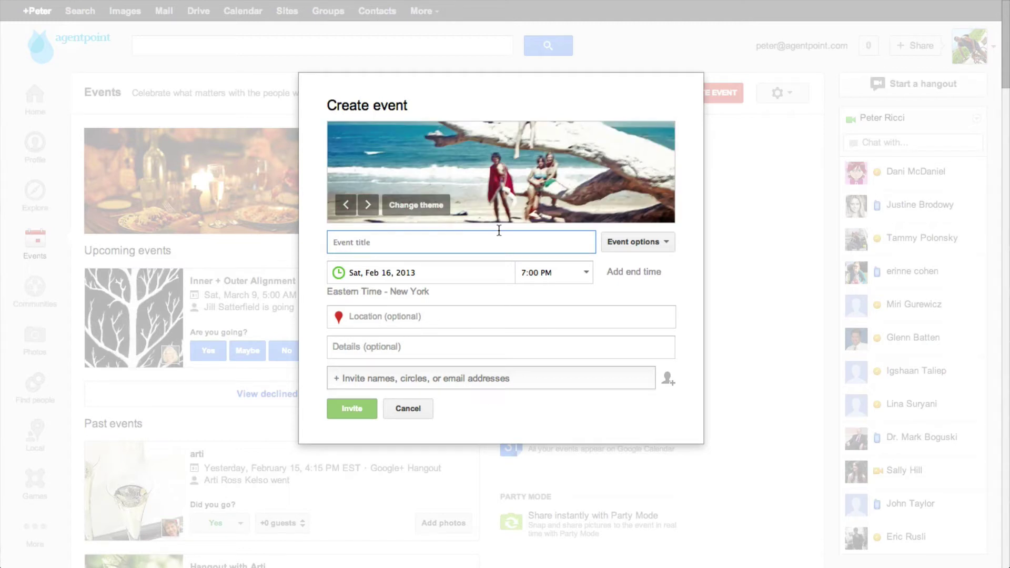
pyautogui.click(257, 238)
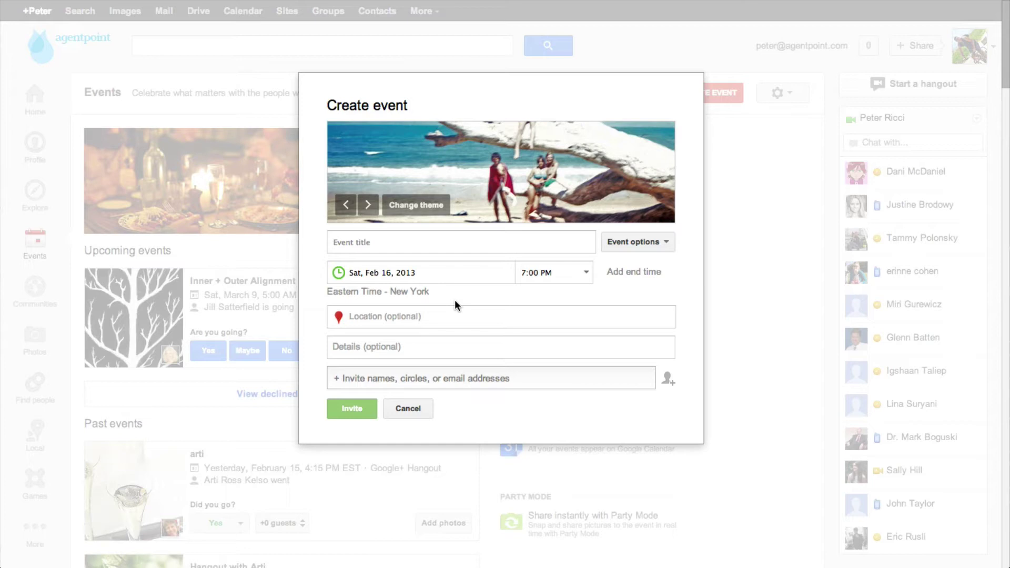
pyautogui.click(411, 238)
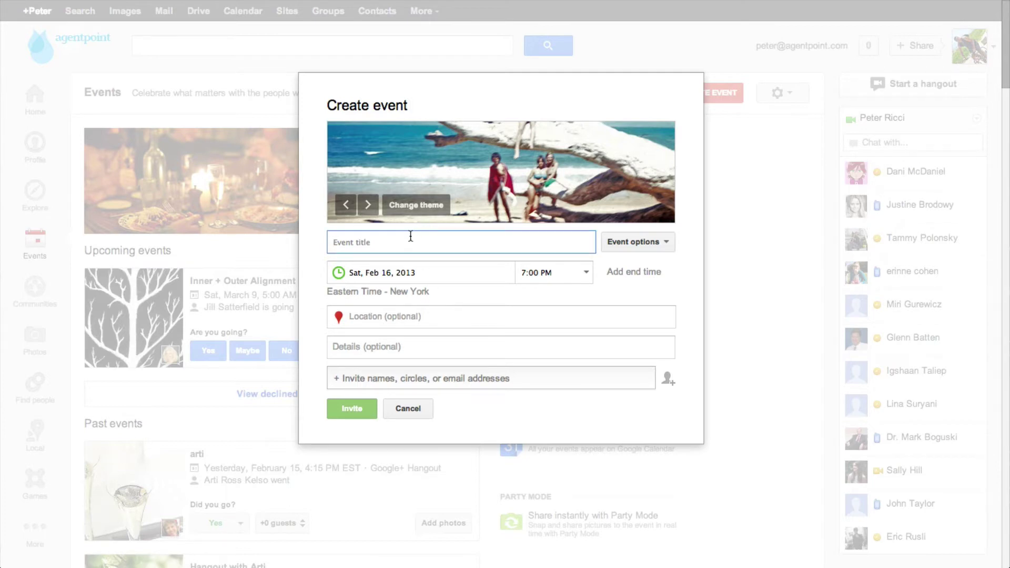
# Under Advanced event options, enable Show additional fields and Make this an event on air
pyautogui.click(640, 243)
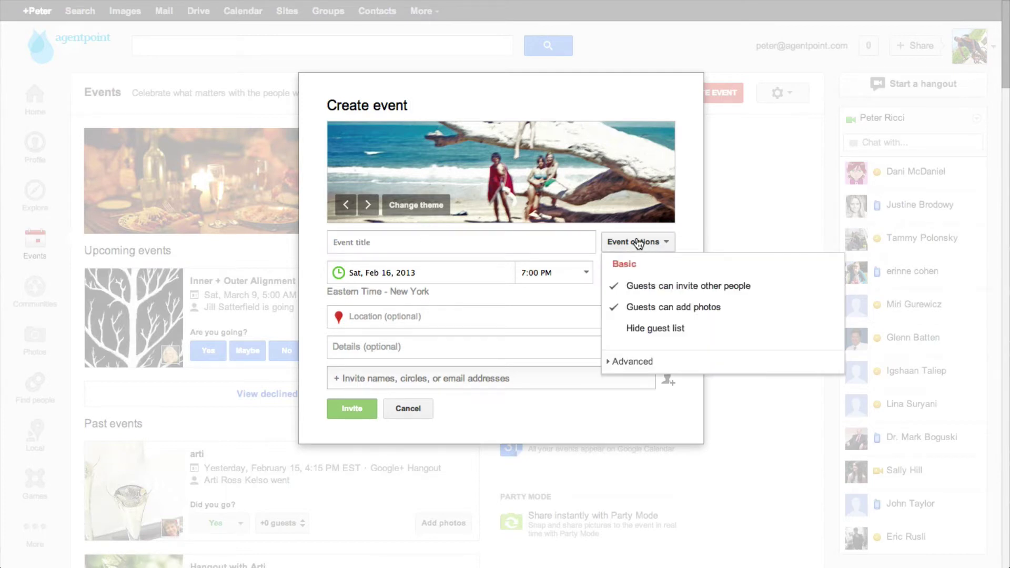
pyautogui.click(641, 362)
pyautogui.click(644, 380)
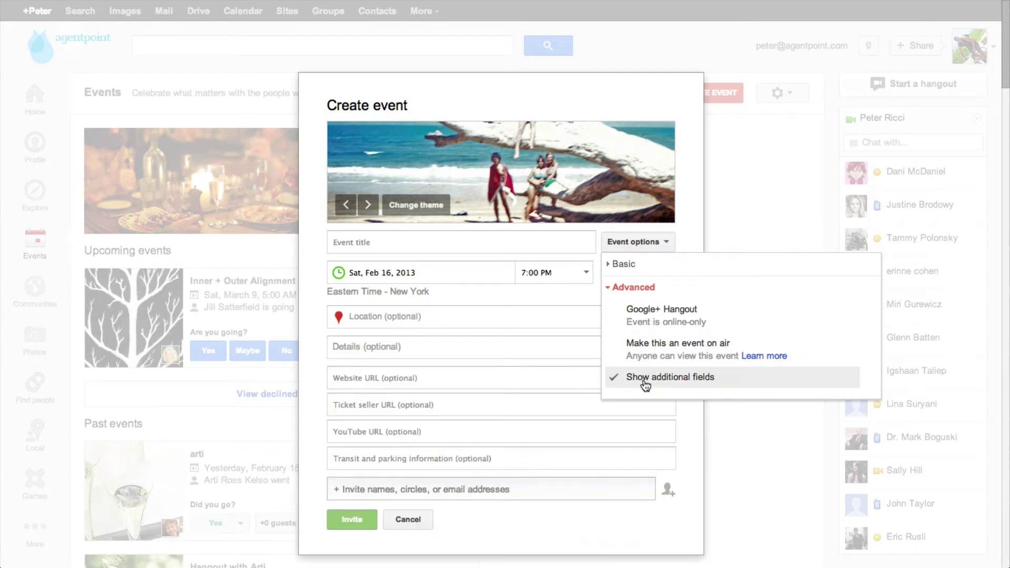
pyautogui.click(651, 355)
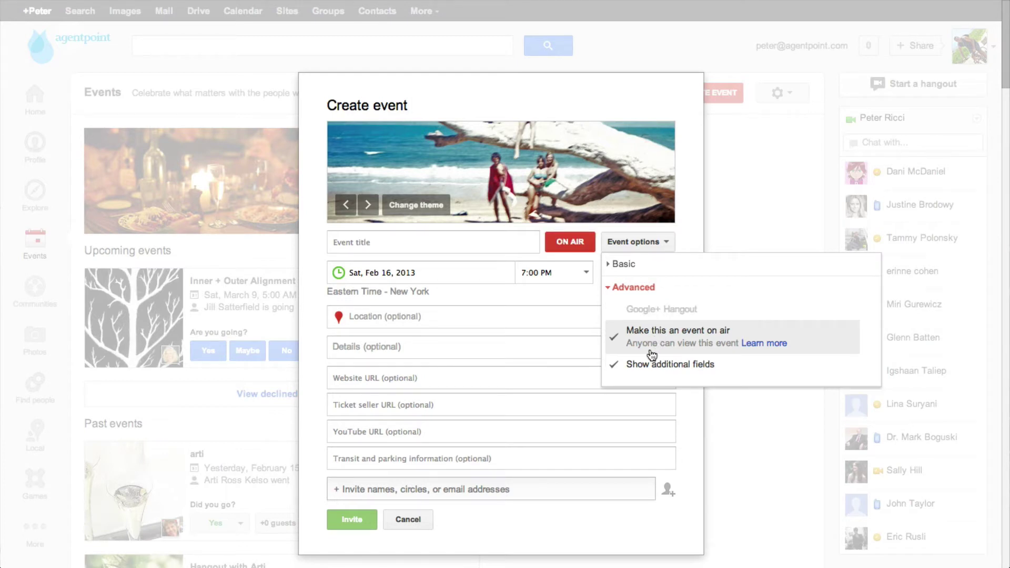
pyautogui.click(543, 303)
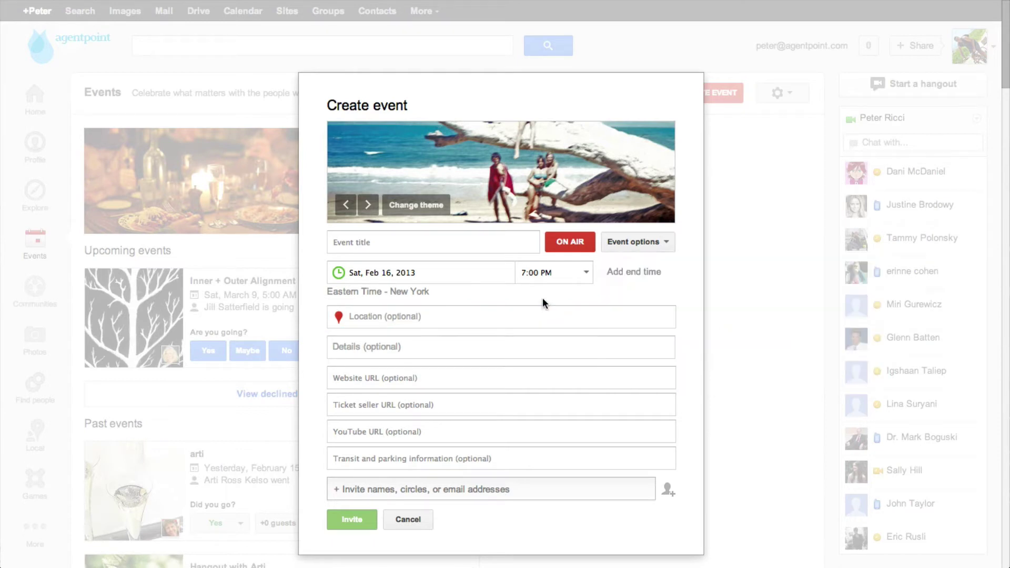
# Title the event 'Anything Will Do' and set its date to June 13, 2013
pyautogui.click(384, 239)
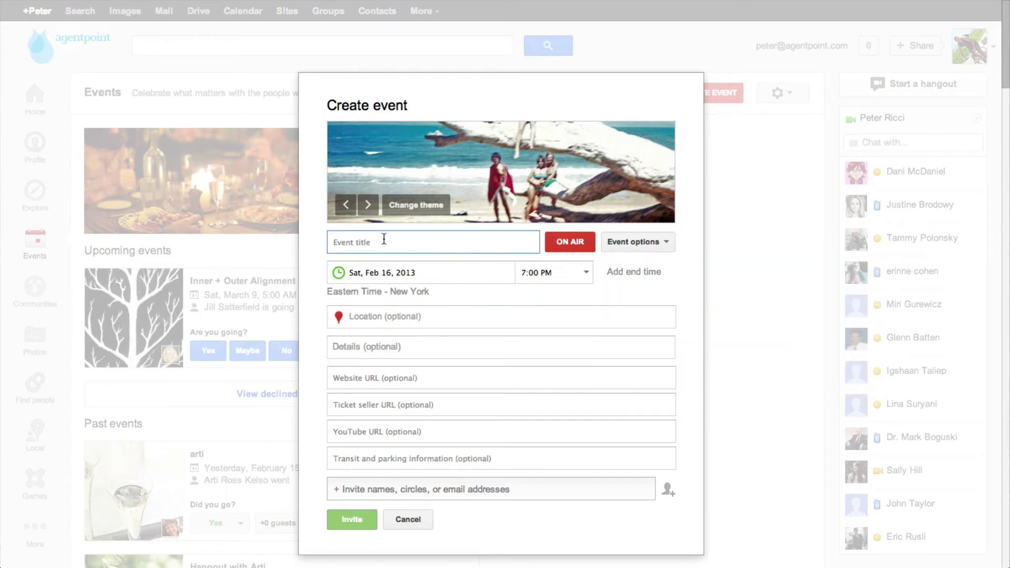
pyautogui.write('Anything ')
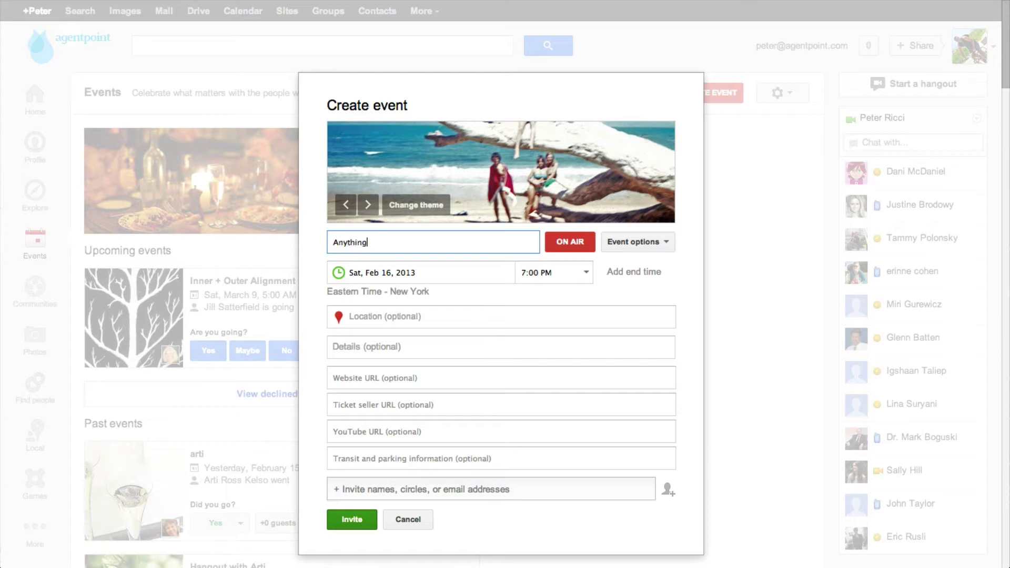
pyautogui.write('Will Do')
pyautogui.click(402, 278)
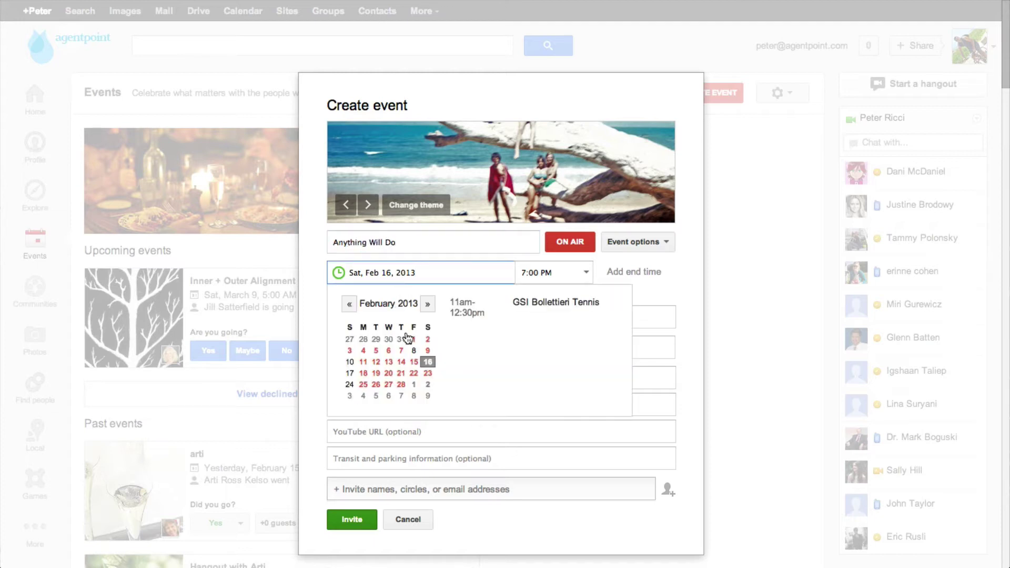
pyautogui.click(430, 306)
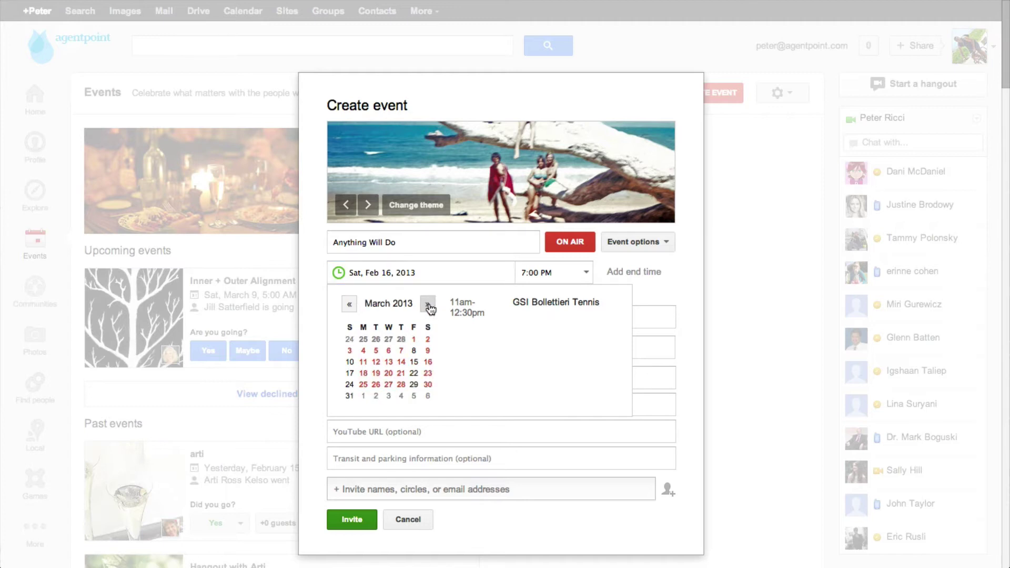
pyautogui.click(427, 306)
pyautogui.click(427, 305)
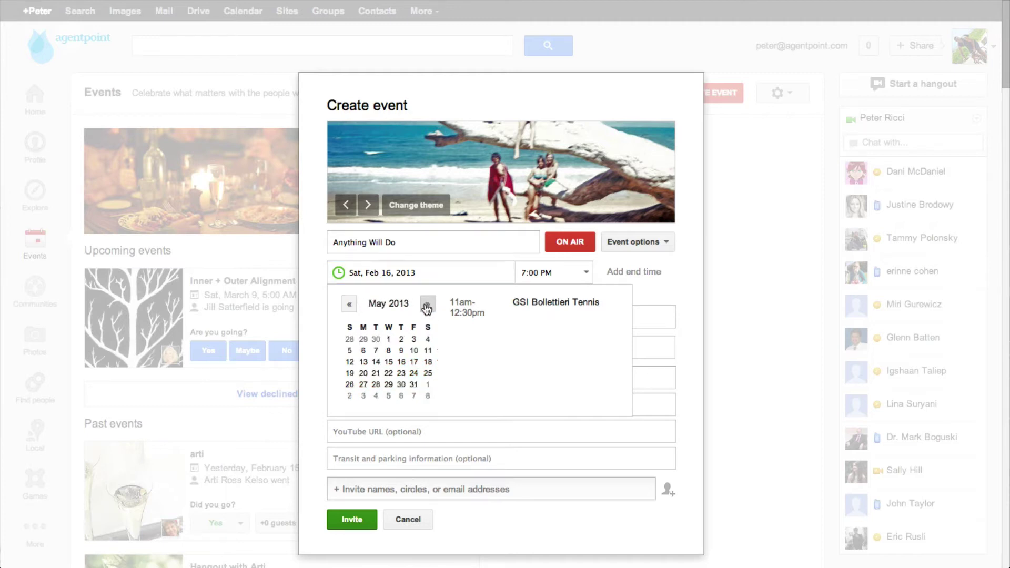
pyautogui.click(388, 363)
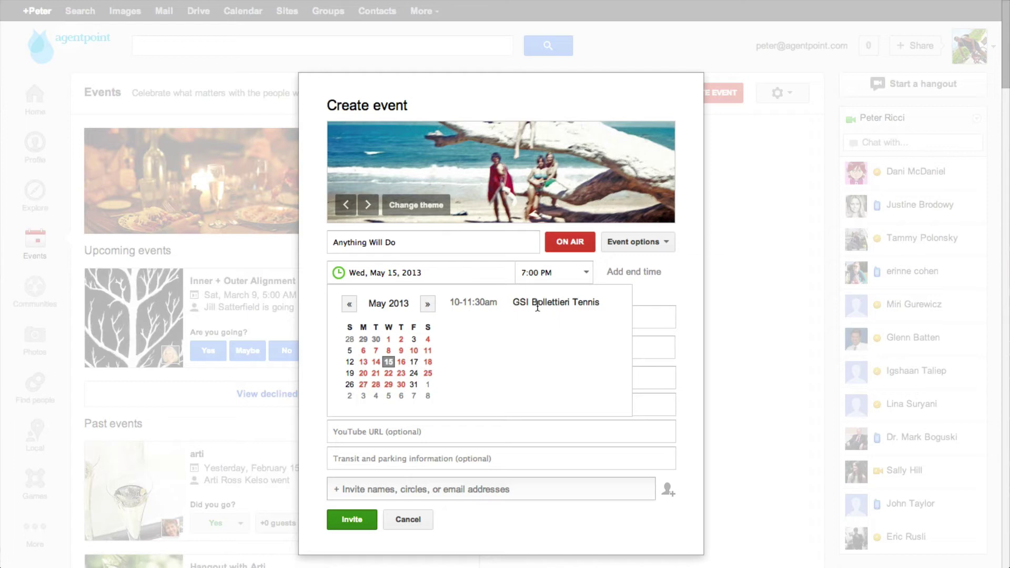
pyautogui.click(426, 310)
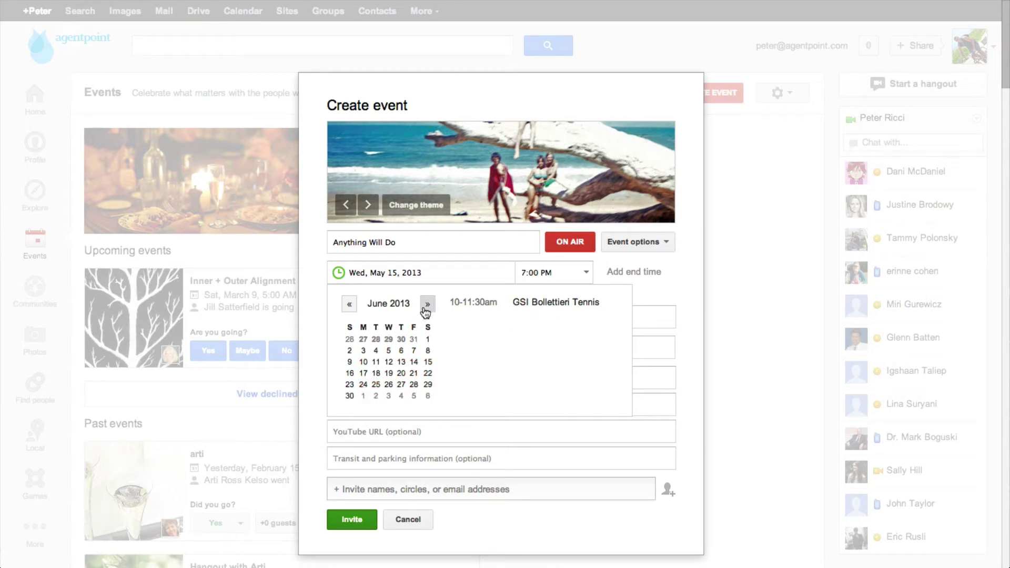
pyautogui.click(401, 363)
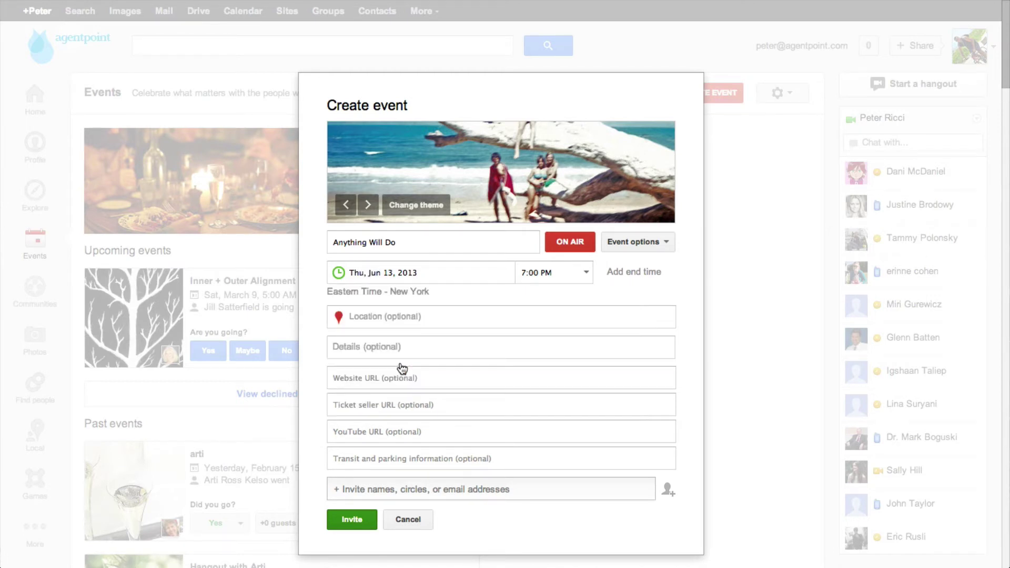
# Add an end time of 8:00 PM to the event
pyautogui.click(371, 299)
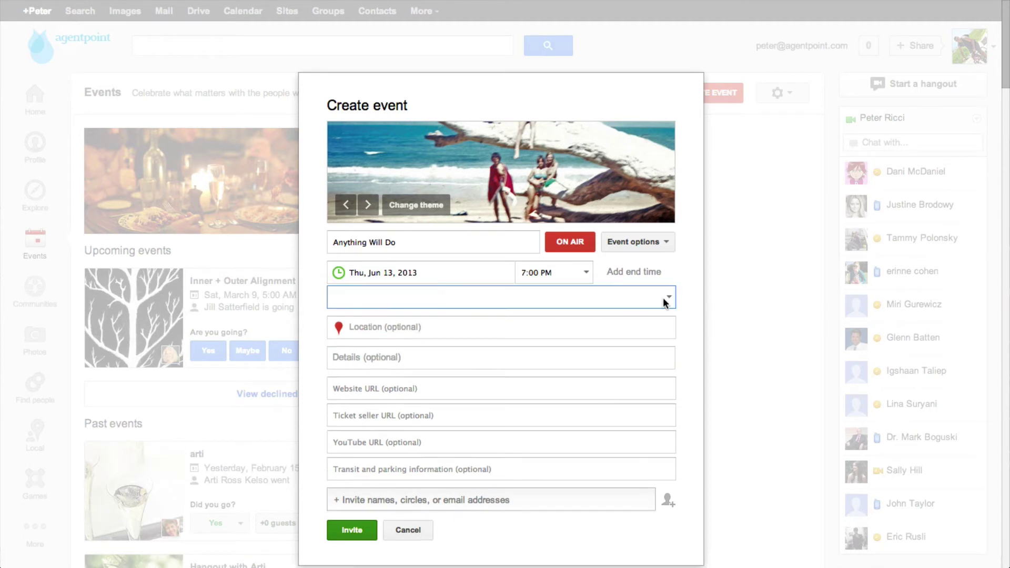
pyautogui.click(558, 273)
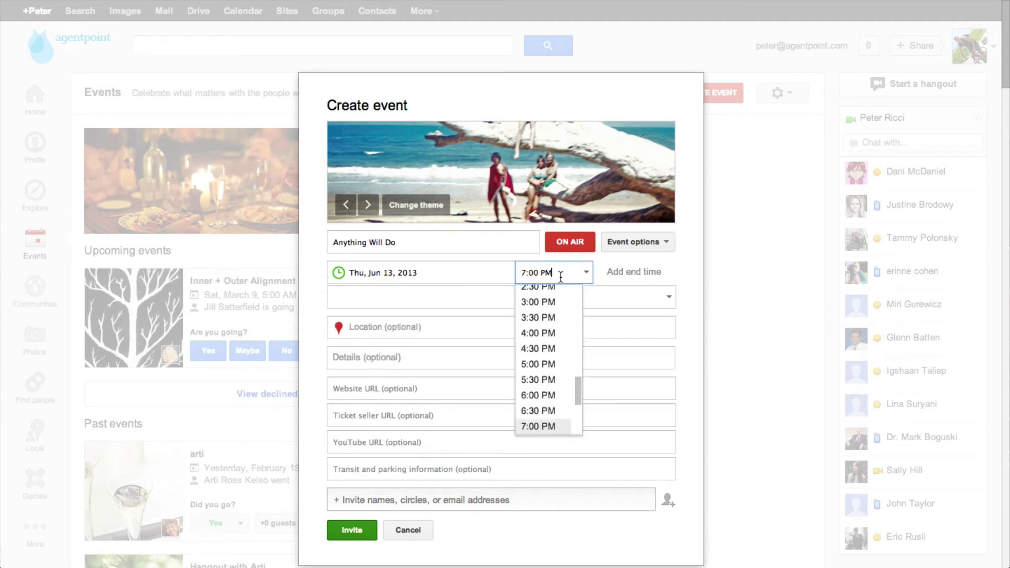
pyautogui.click(442, 272)
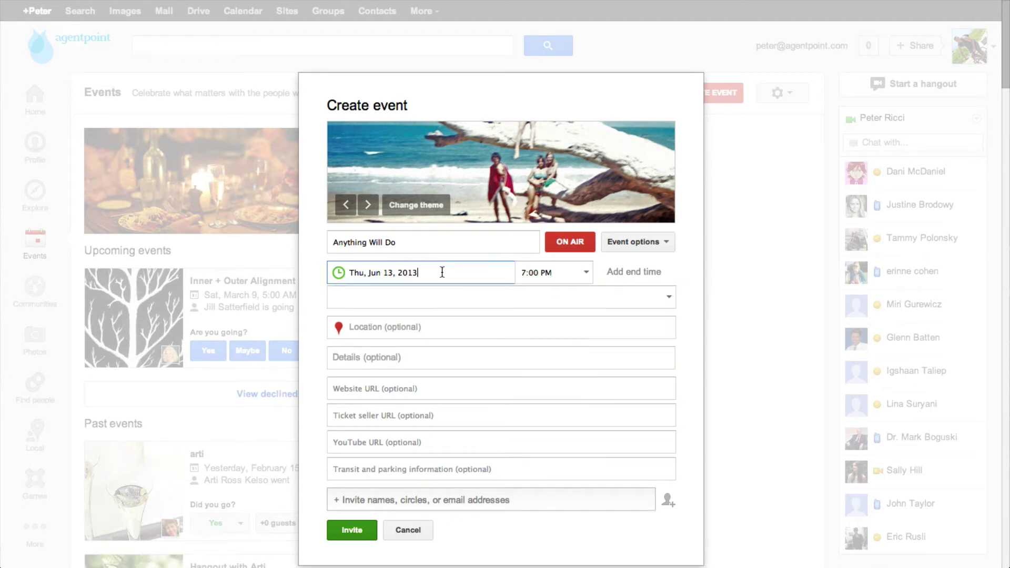
pyautogui.click(631, 274)
pyautogui.click(576, 273)
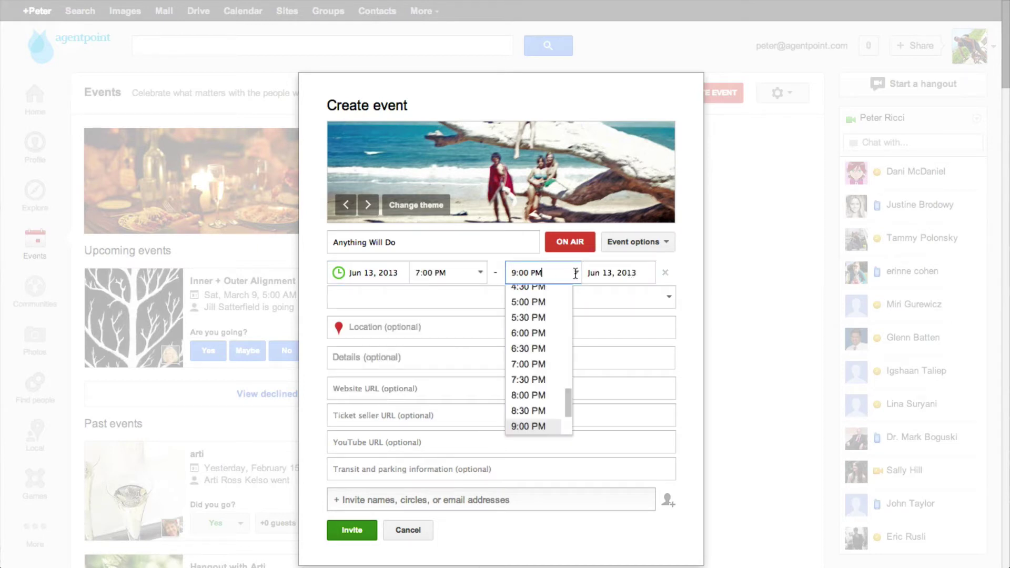
pyautogui.click(532, 395)
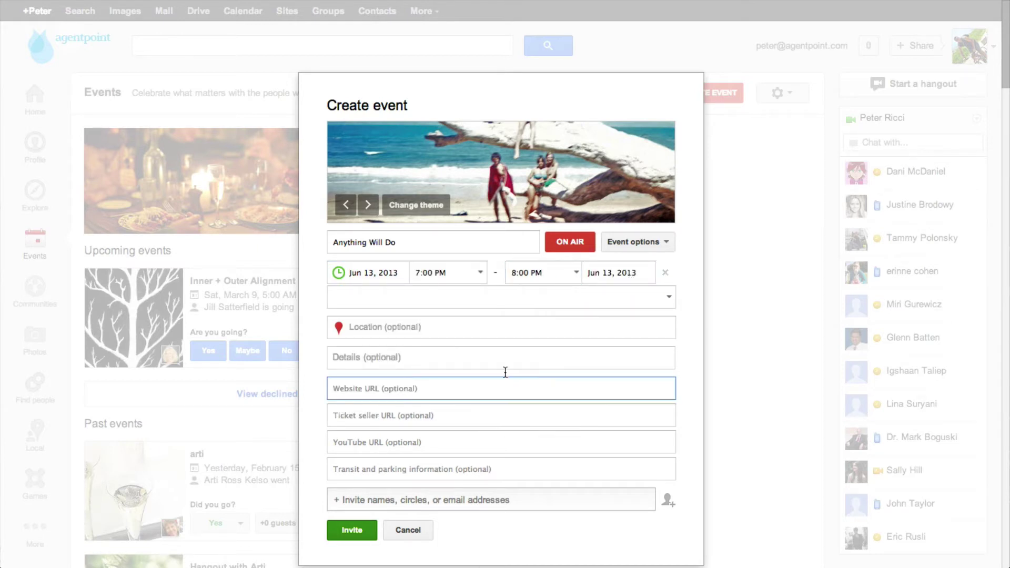
pyautogui.click(387, 303)
# Set the location to the Euclid Avenue, Miami Beach, FL suggestion
pyautogui.click(378, 329)
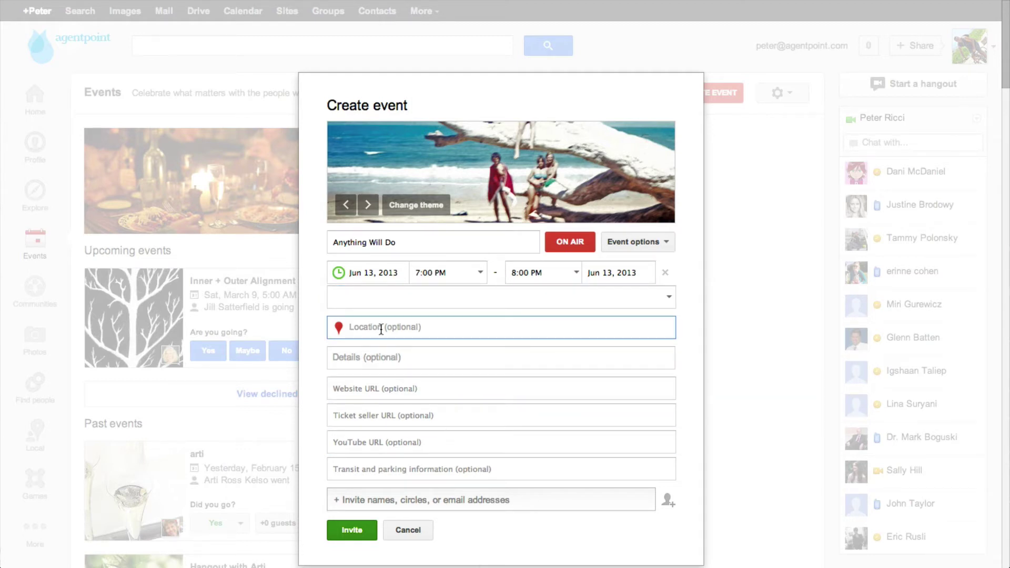
pyautogui.write('Euclid Avenue')
pyautogui.write('Miami Be')
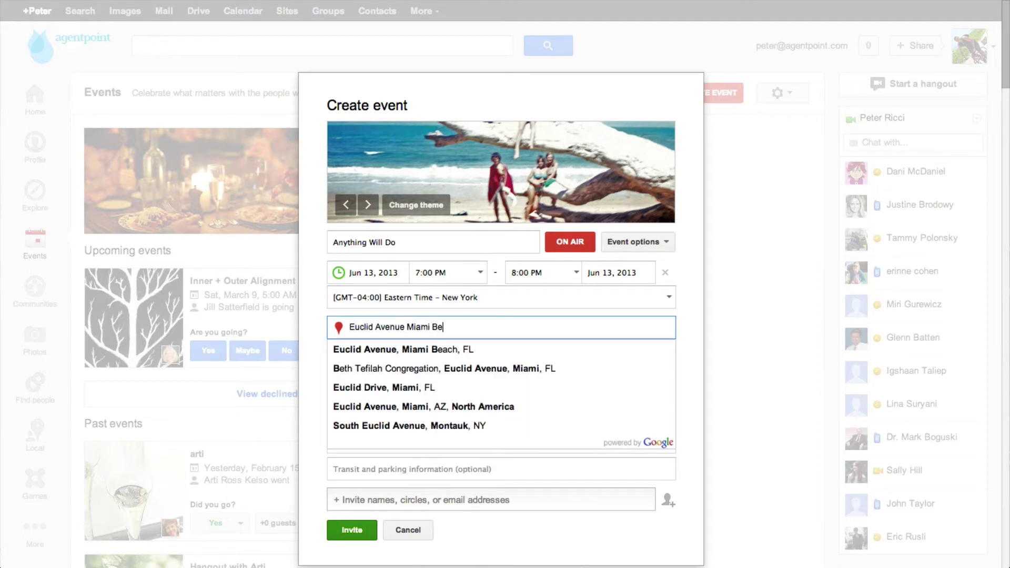
pyautogui.write('ach')
pyautogui.click(384, 350)
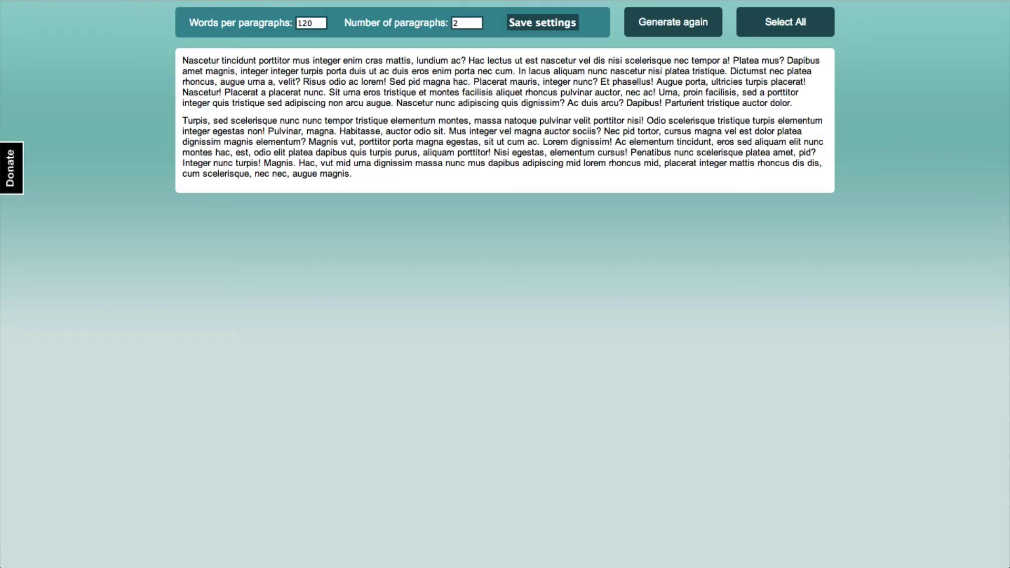
# Select the first three lines of the first lorem ipsum paragraph
pyautogui.moveTo(186, 64); pyautogui.dragTo(472, 79)
pyautogui.hotkey('ctrl', 'c')
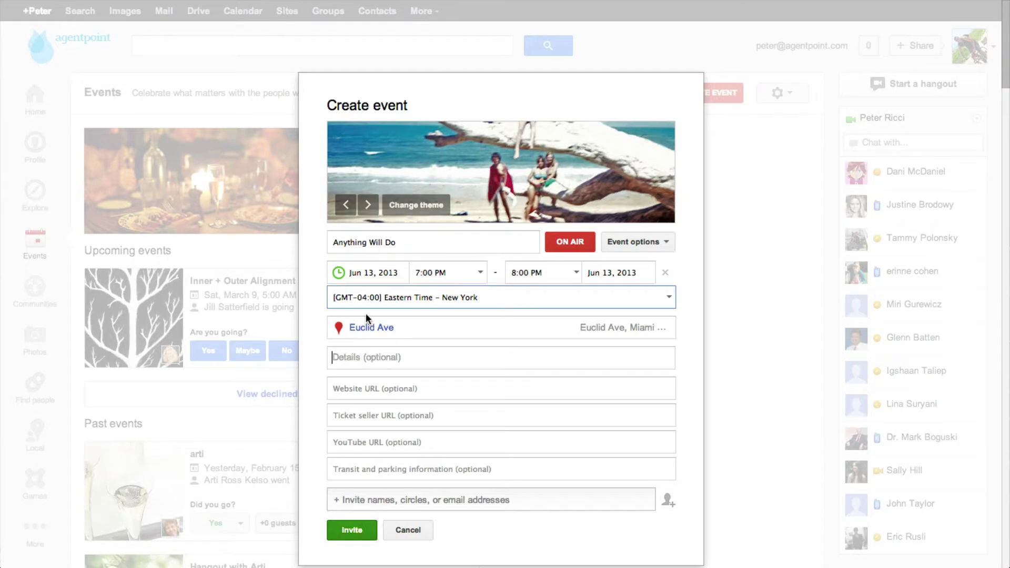
# Paste the lorem ipsum text into Details, then step through the Website, Ticket seller, YouTube and Transit fields
pyautogui.click(347, 356)
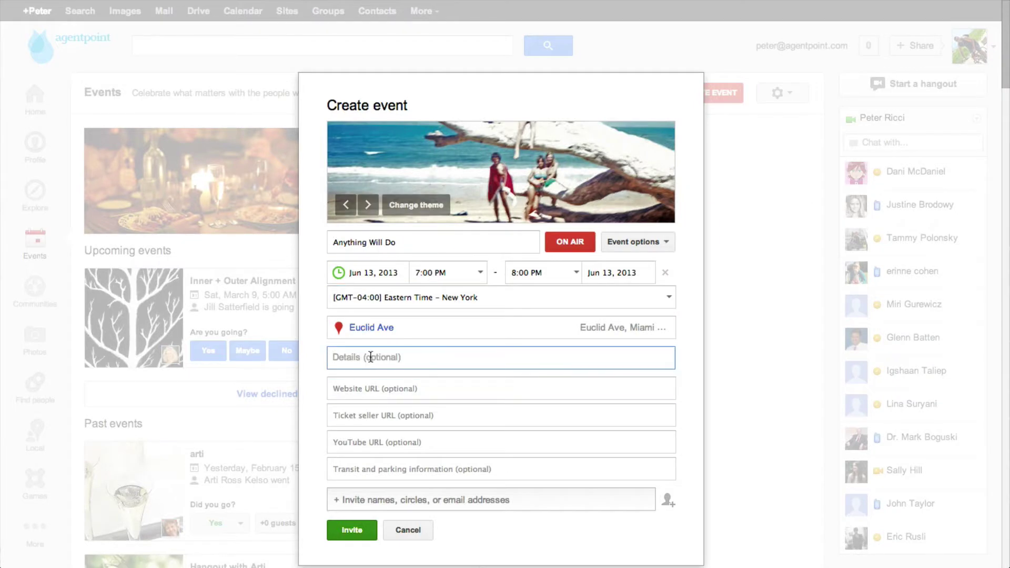
pyautogui.hotkey('ctrl', 'v')
pyautogui.click(362, 439)
pyautogui.click(367, 466)
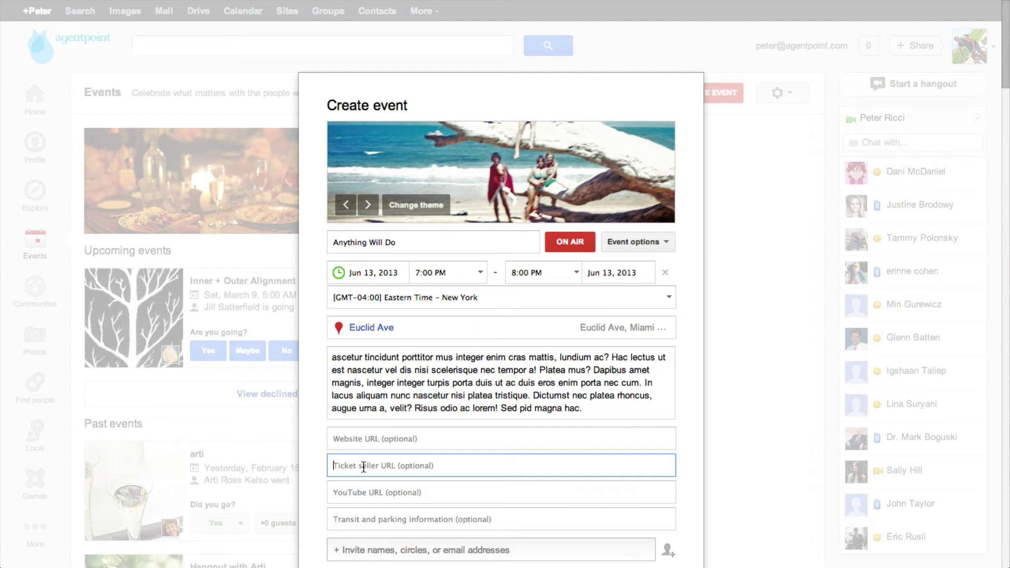
pyautogui.click(369, 494)
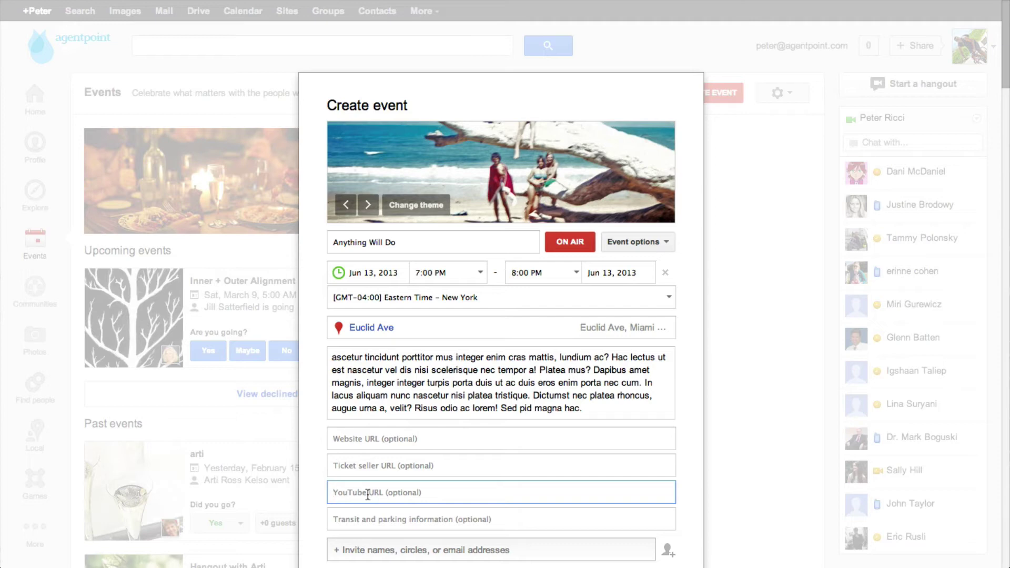
pyautogui.click(357, 525)
pyautogui.scroll(-2, 527, 363)
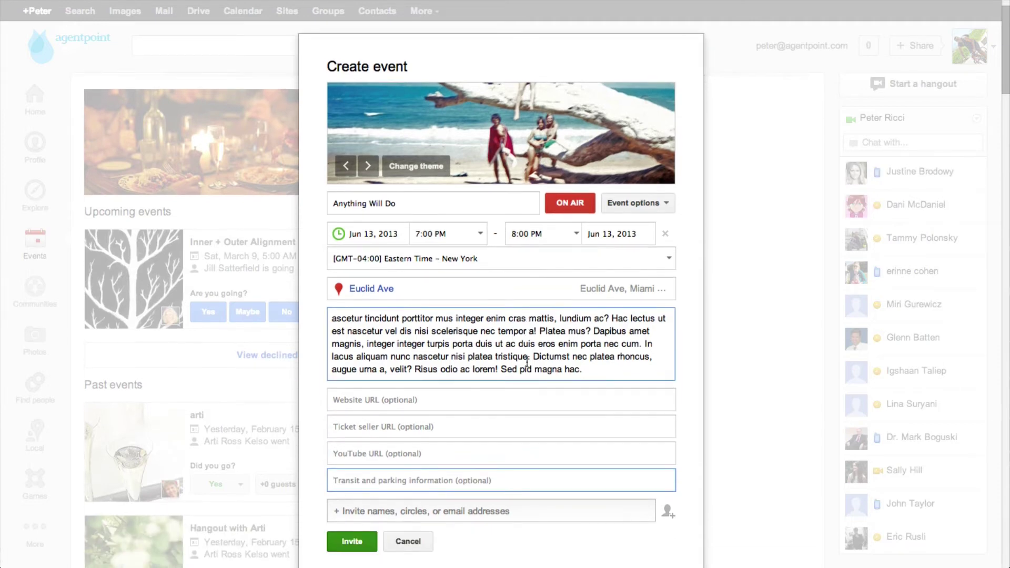
# Add the Public circle to the event's invitees
pyautogui.click(373, 436)
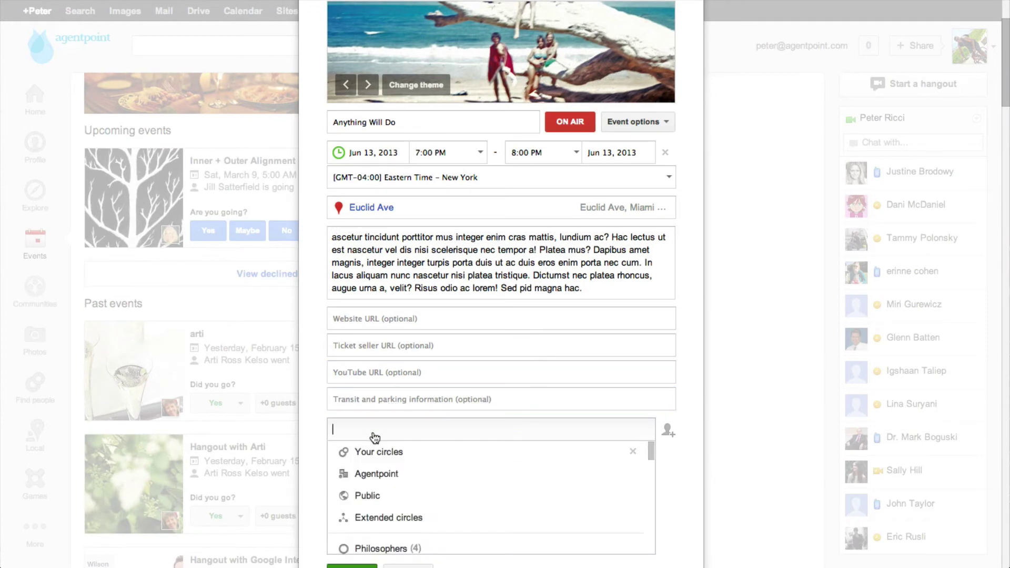
pyautogui.scroll(-10, 367, 498)
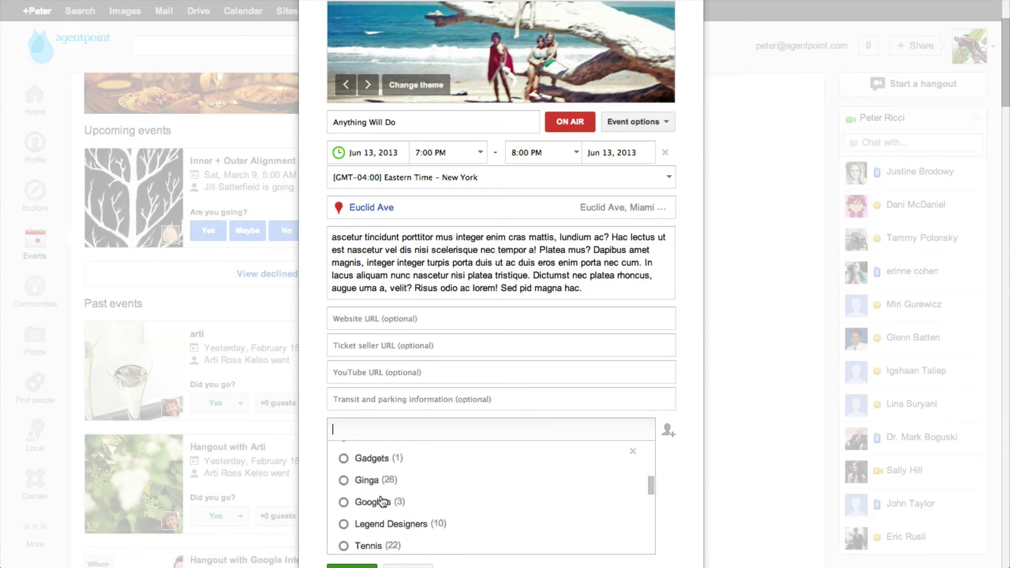
pyautogui.scroll(5, 381, 500)
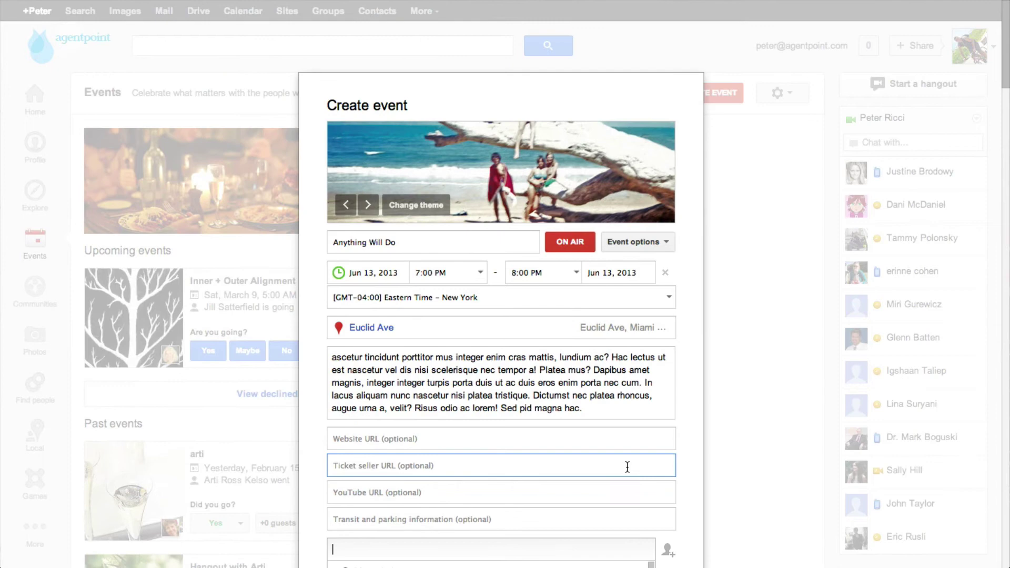
pyautogui.scroll(-2, 683, 447)
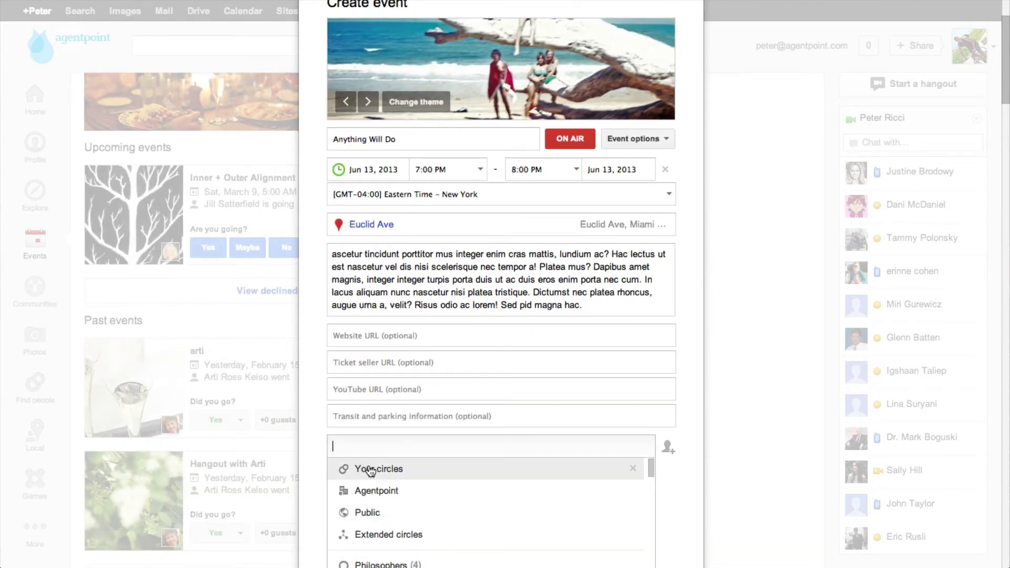
pyautogui.click(368, 514)
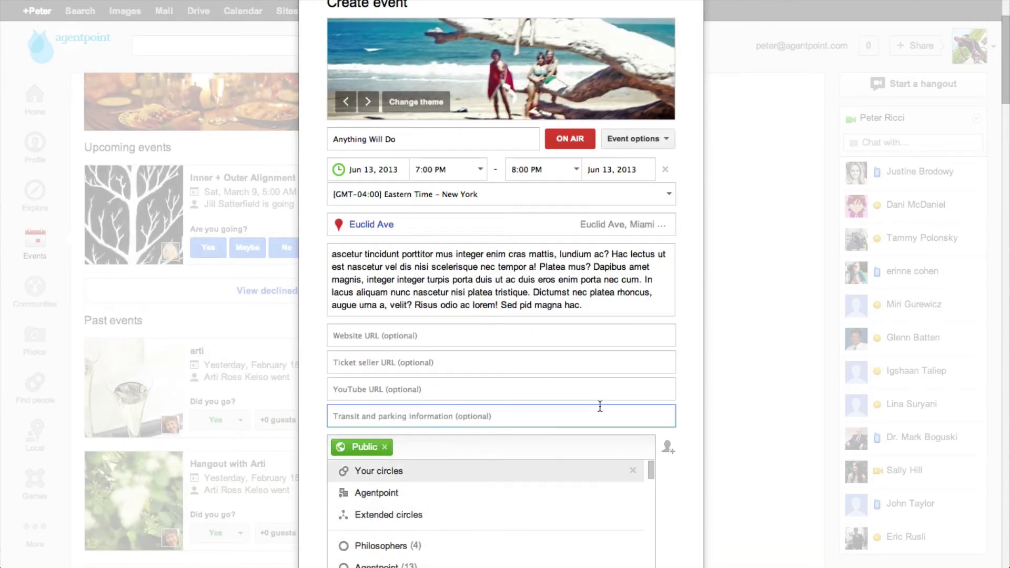
pyautogui.click(688, 394)
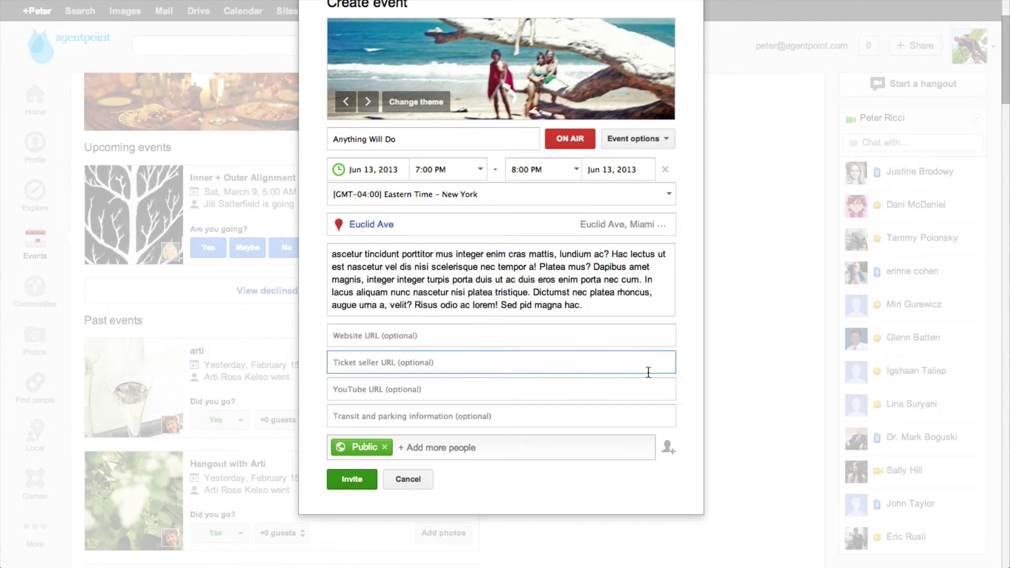
pyautogui.click(630, 139)
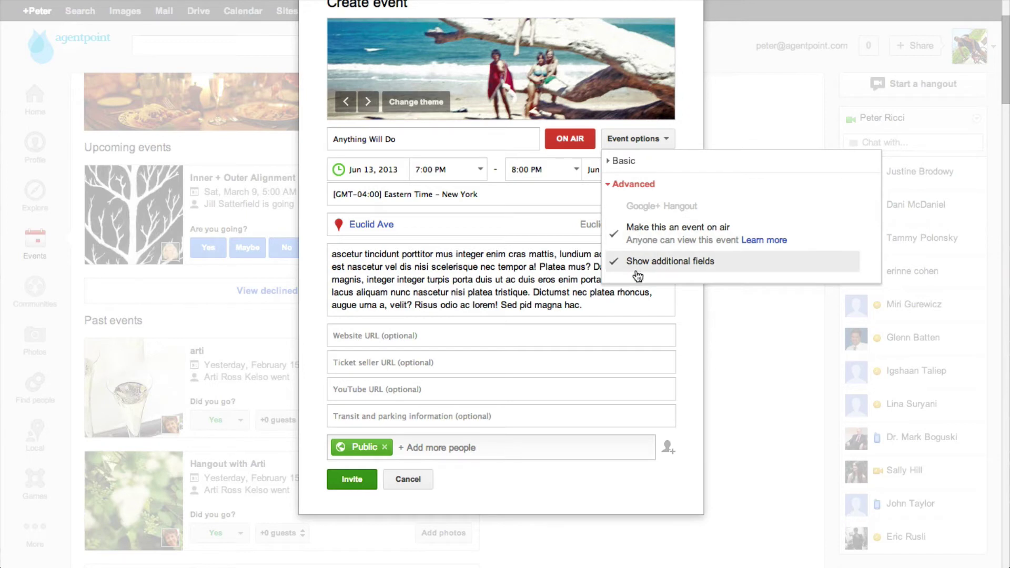
pyautogui.click(448, 325)
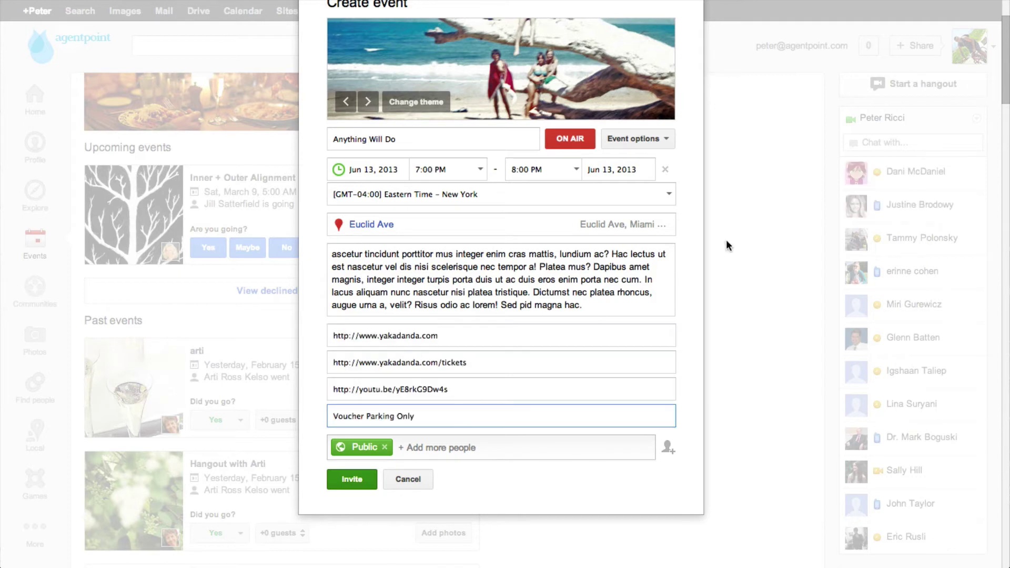
# Review the website, YouTube and tickets address entries
pyautogui.click(422, 335)
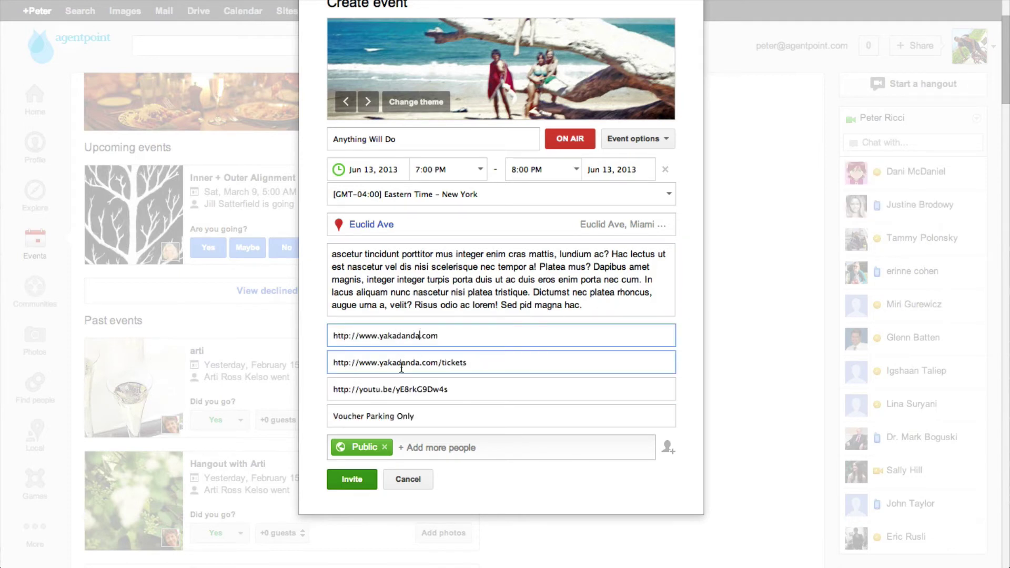
pyautogui.click(387, 390)
pyautogui.moveTo(467, 363); pyautogui.dragTo(318, 363)
pyautogui.click(435, 336)
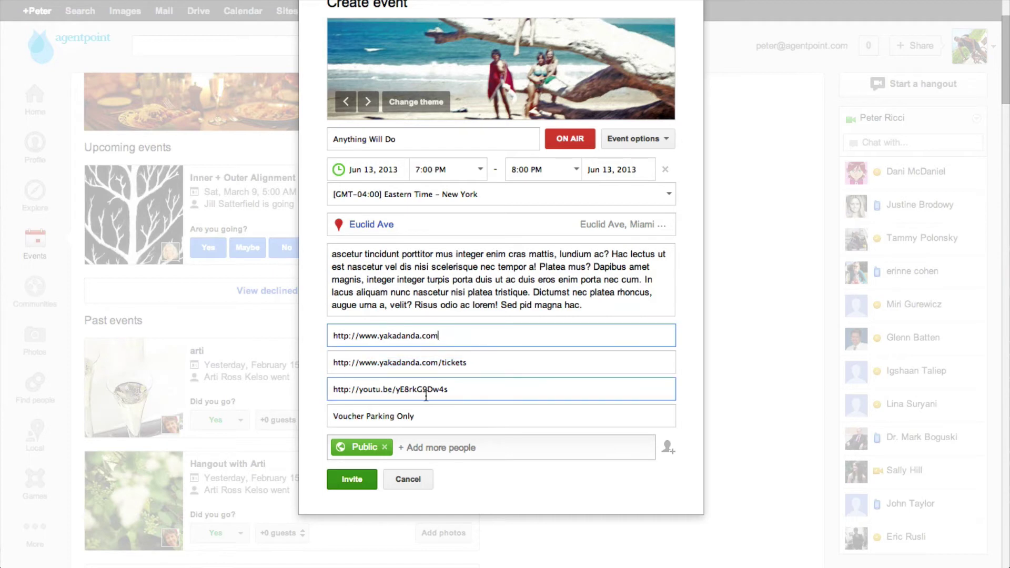
# Replace Public with the Gadgets circle as the event's invitees
pyautogui.click(383, 448)
pyautogui.click(450, 451)
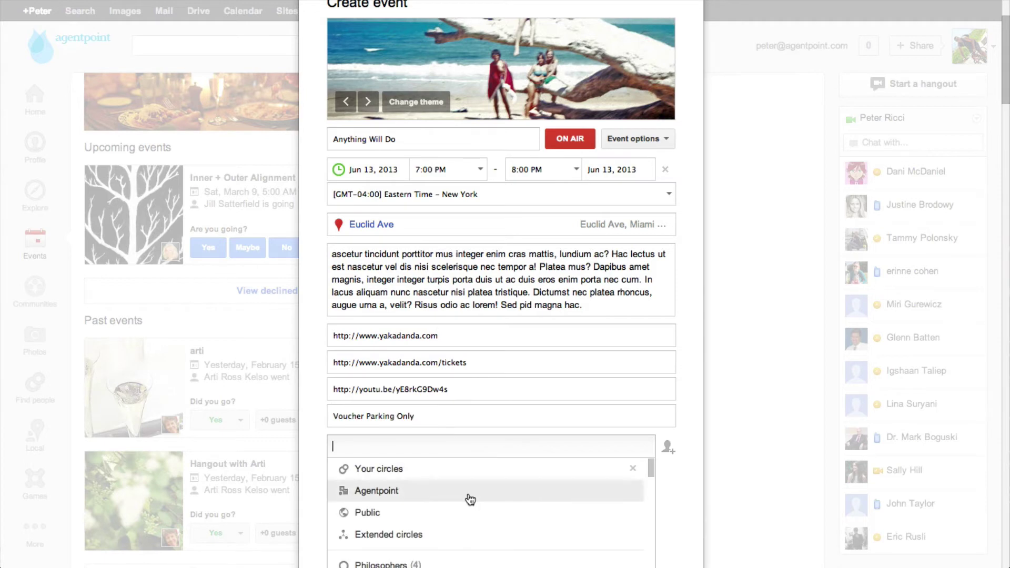
pyautogui.scroll(-5, 469, 504)
pyautogui.scroll(-5, 471, 505)
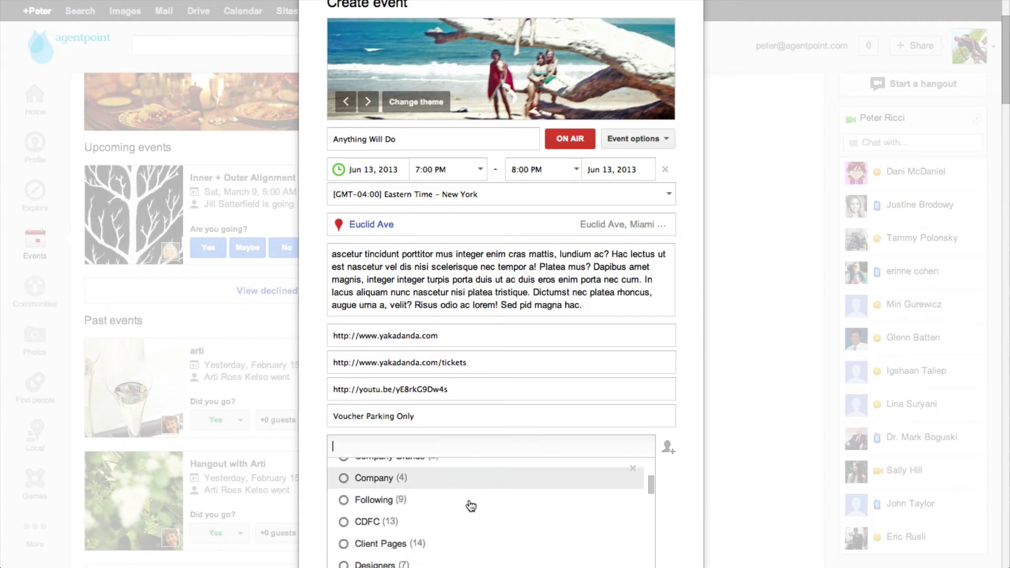
pyautogui.scroll(-2, 469, 505)
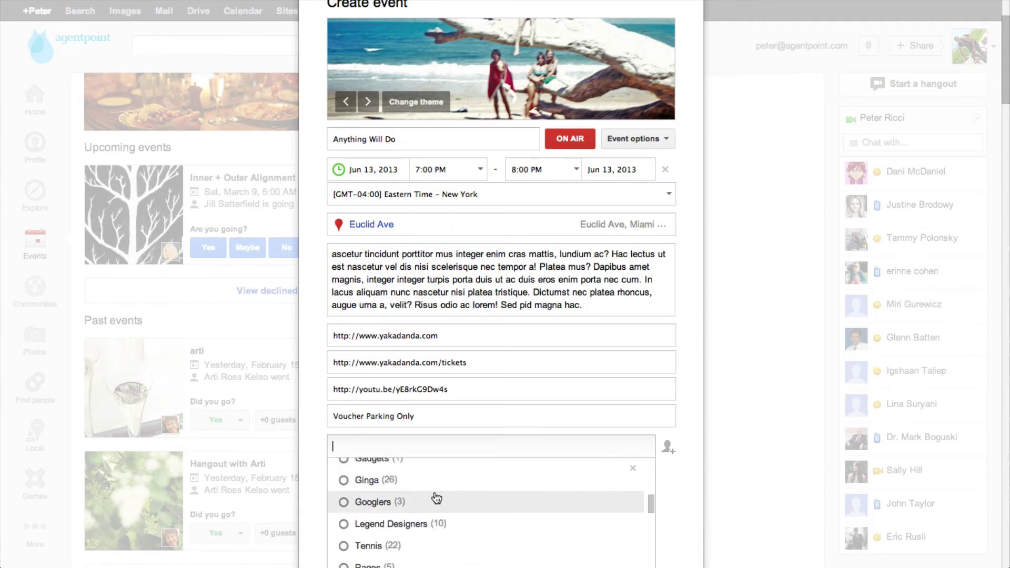
pyautogui.scroll(4, 426, 513)
pyautogui.click(396, 538)
pyautogui.click(308, 418)
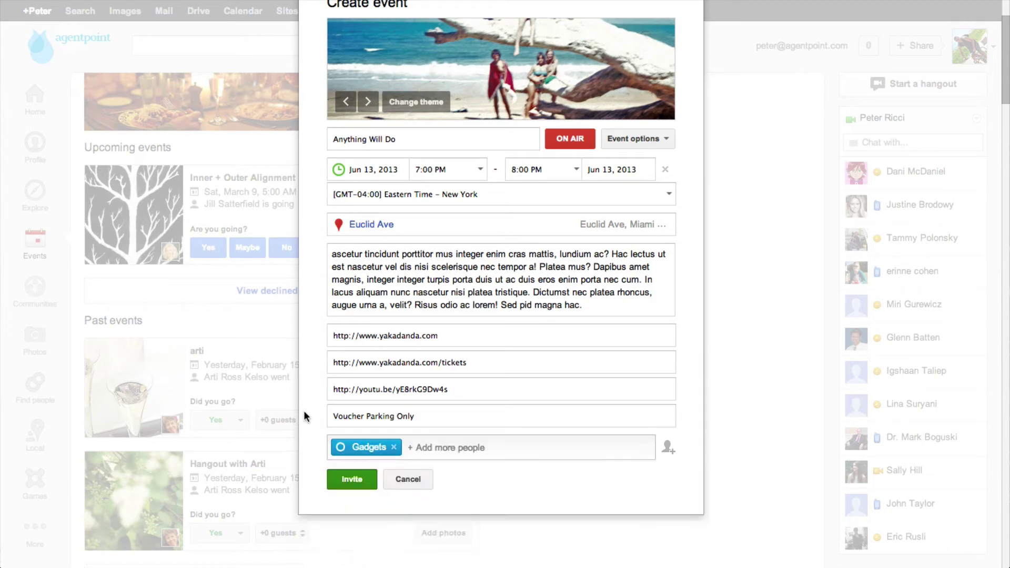
# Send the invitations, then scroll through the event page's video, details and Euclid Ave map
pyautogui.click(342, 480)
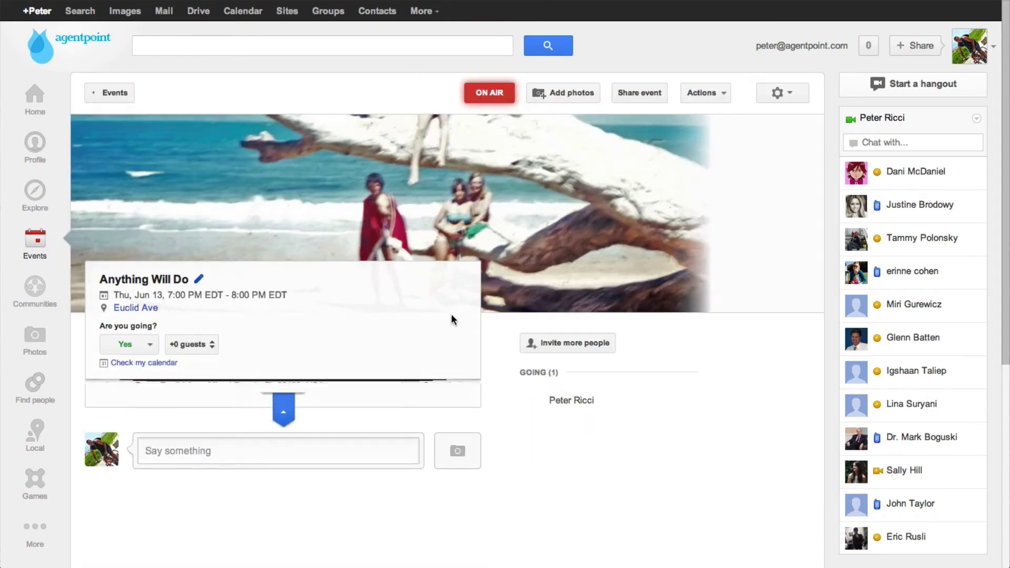
pyautogui.scroll(-1, 523, 256)
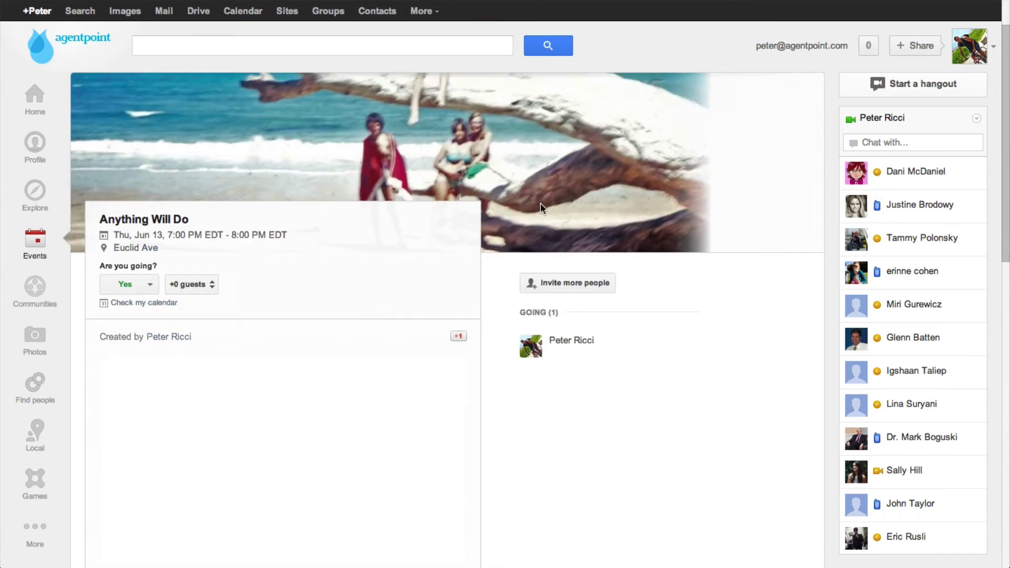
pyautogui.scroll(-4, 540, 217)
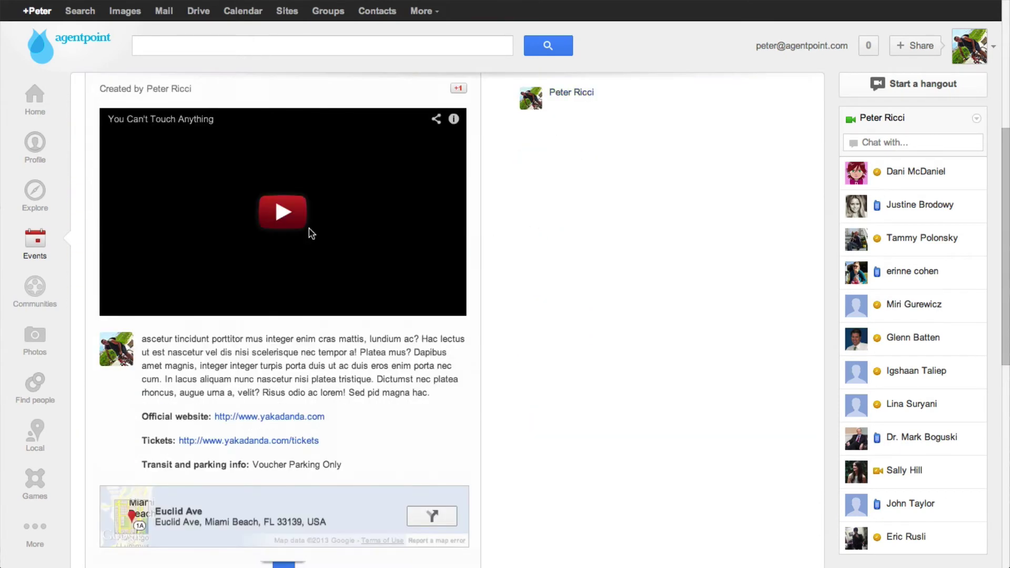
pyautogui.scroll(-2, 485, 311)
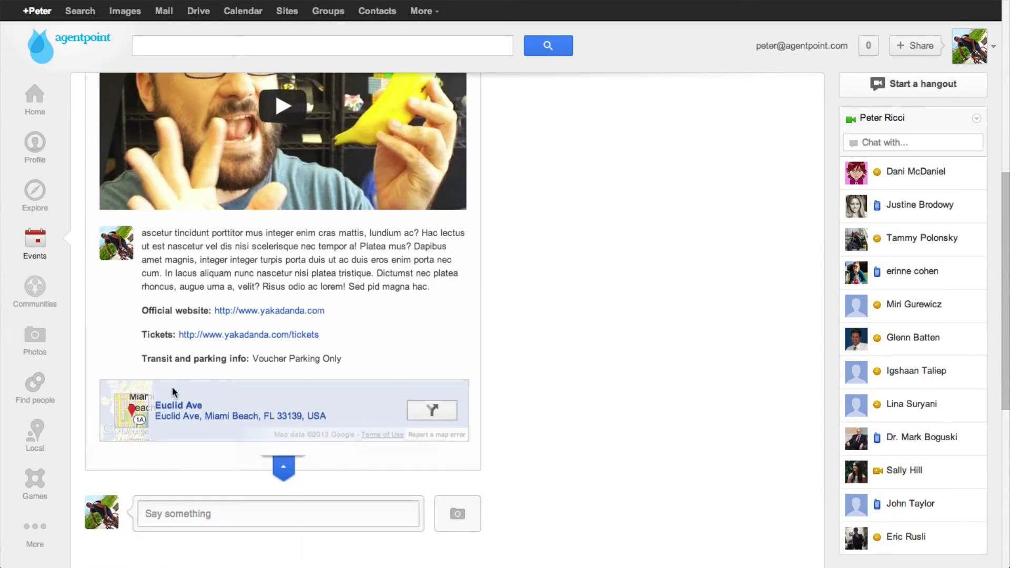
pyautogui.scroll(-3, 643, 318)
pyautogui.scroll(10, 643, 317)
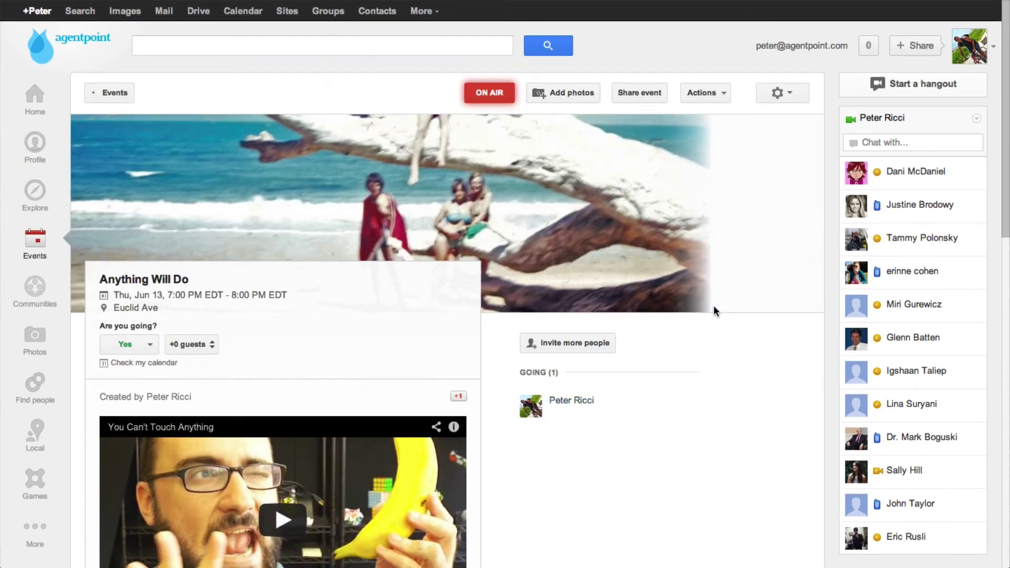
pyautogui.scroll(-1, 671, 229)
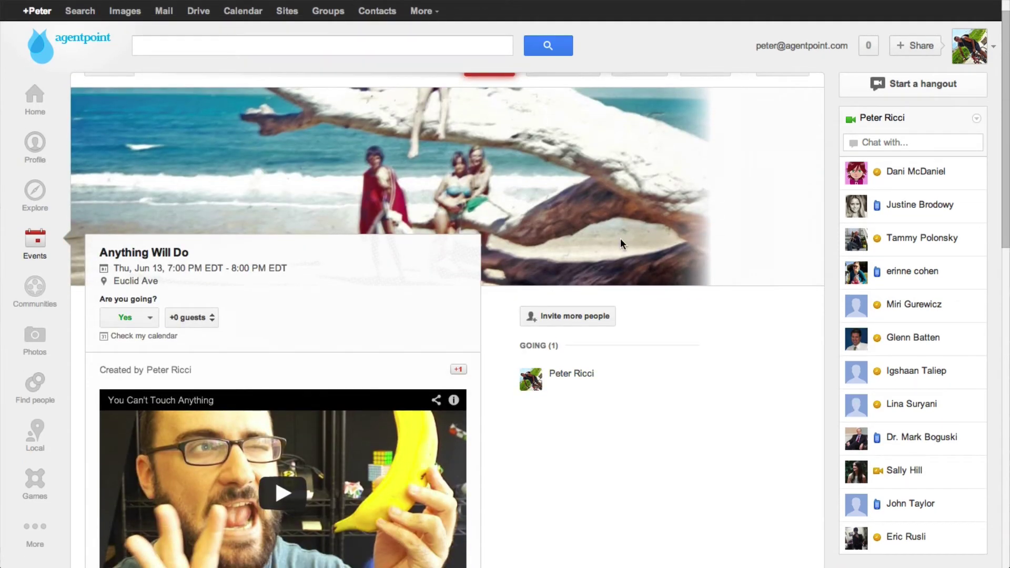
pyautogui.scroll(1, 620, 238)
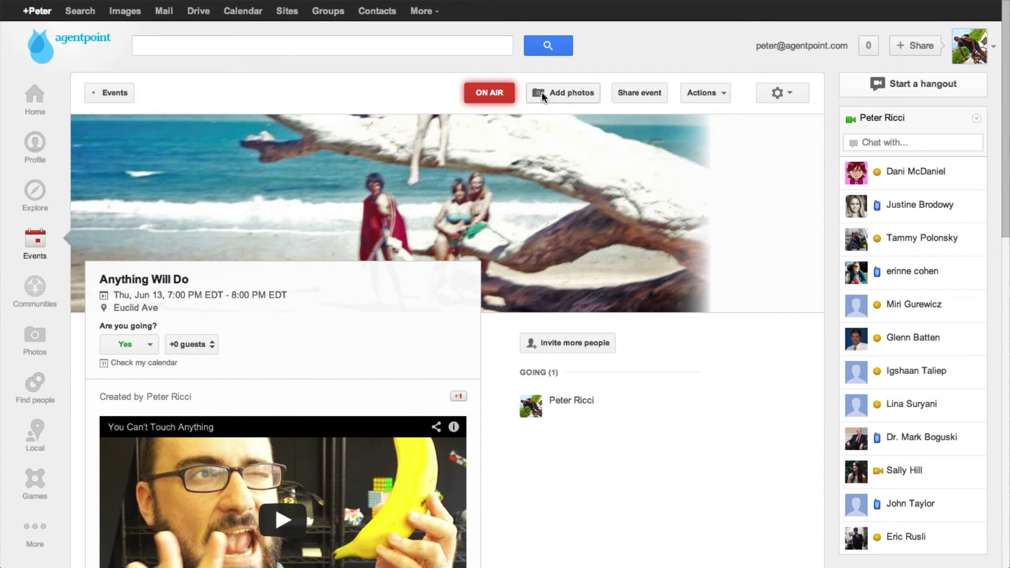
pyautogui.click(700, 95)
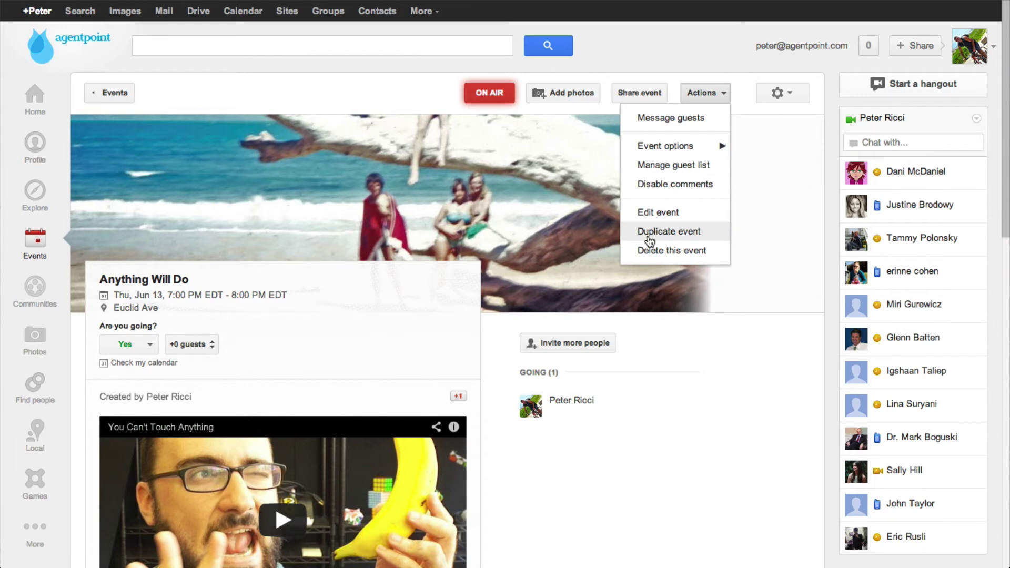
pyautogui.click(304, 164)
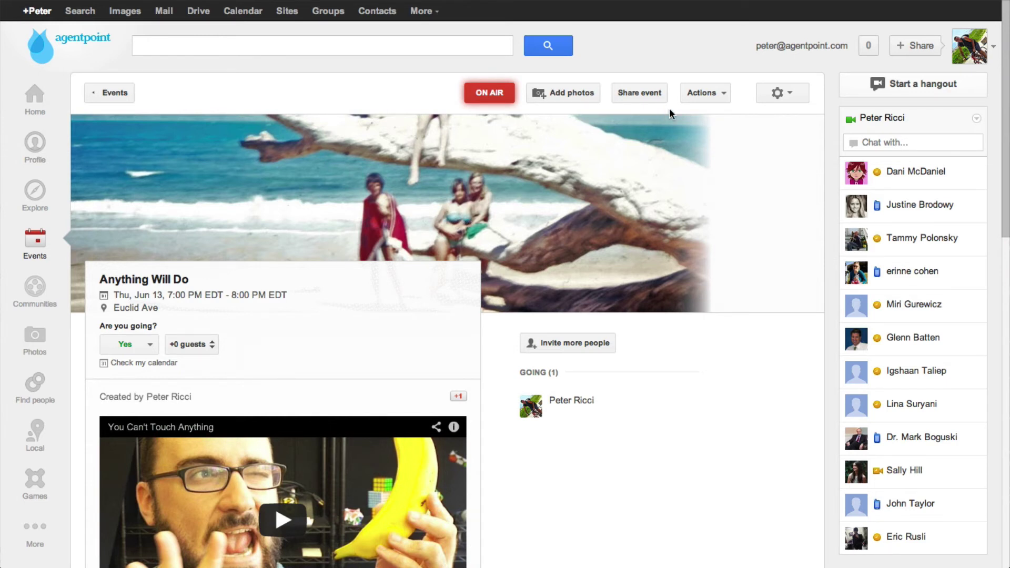
pyautogui.click(701, 93)
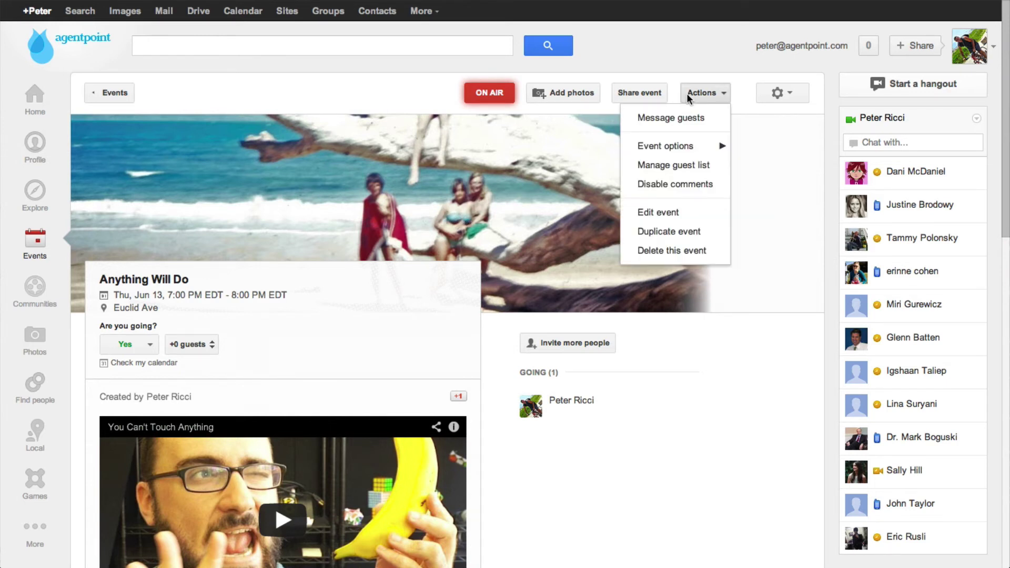
pyautogui.click(666, 231)
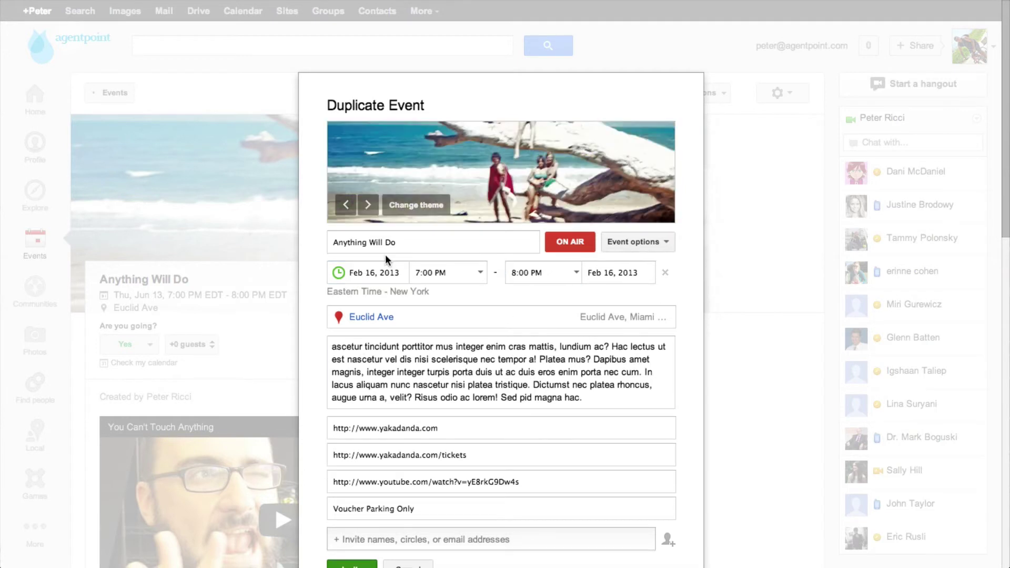
pyautogui.scroll(-2, 526, 378)
pyautogui.click(587, 392)
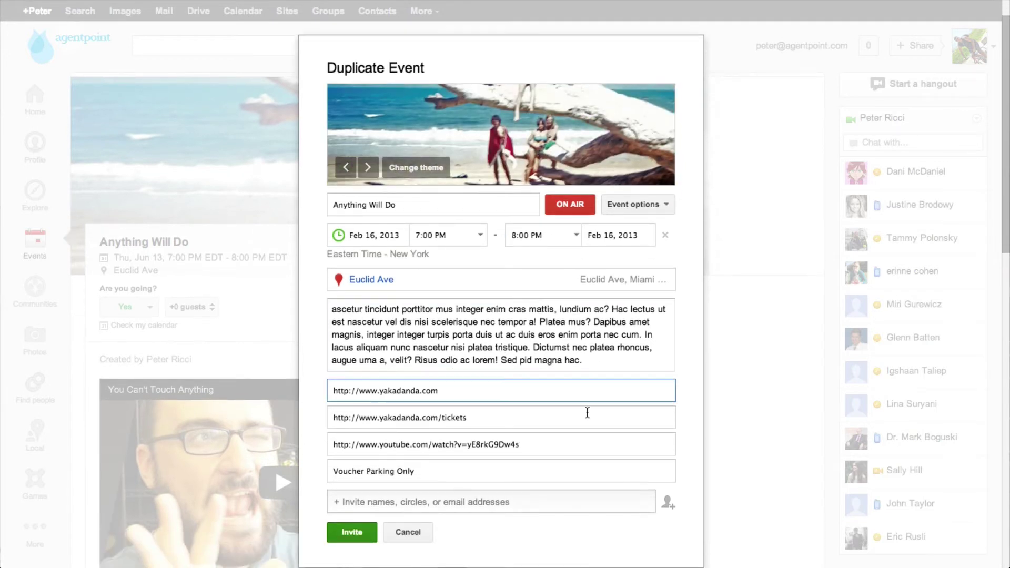
pyautogui.click(416, 529)
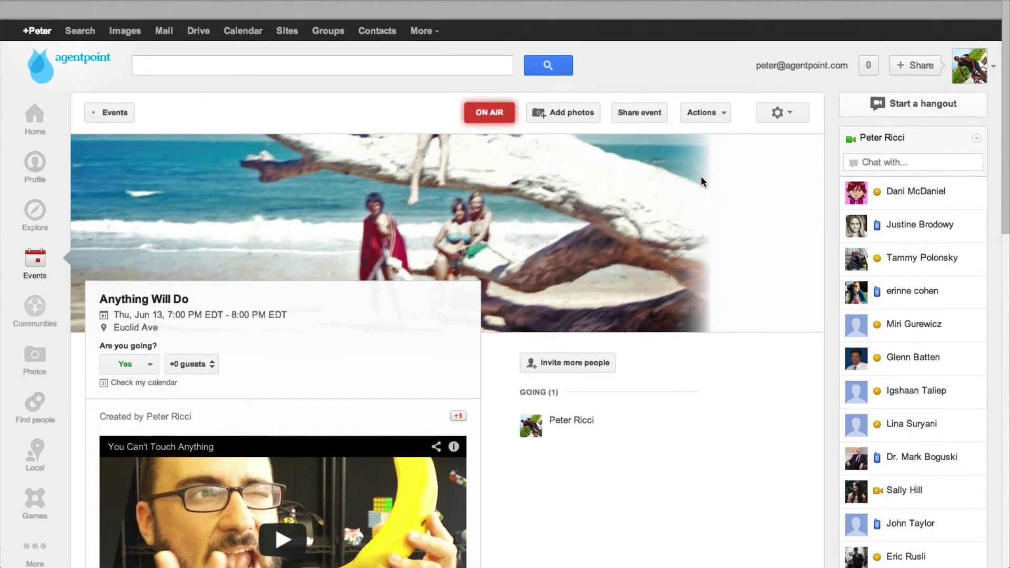
pyautogui.scroll(-3, 702, 182)
pyautogui.scroll(-10, 702, 181)
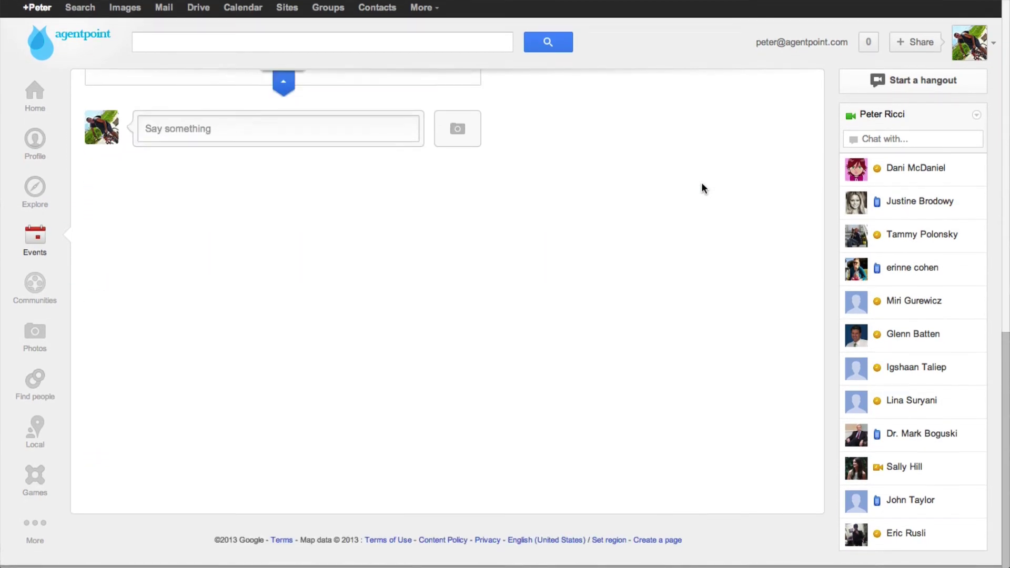
pyautogui.scroll(15, 702, 182)
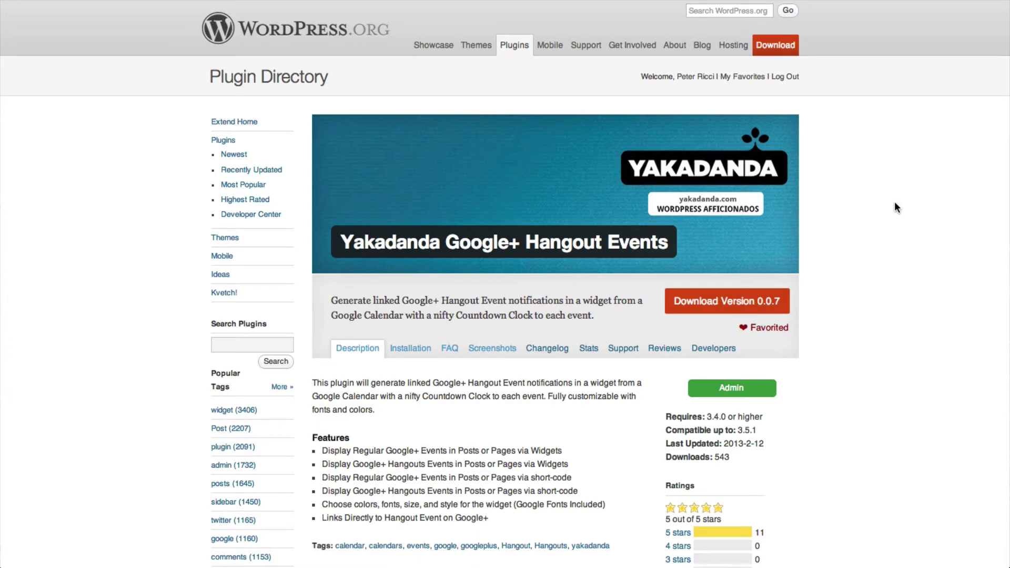
# Scroll through the Yakadanda Google+ Hangout Events plugin's Description tab
pyautogui.scroll(-5, 882, 221)
pyautogui.scroll(5, 879, 225)
pyautogui.scroll(-3, 834, 323)
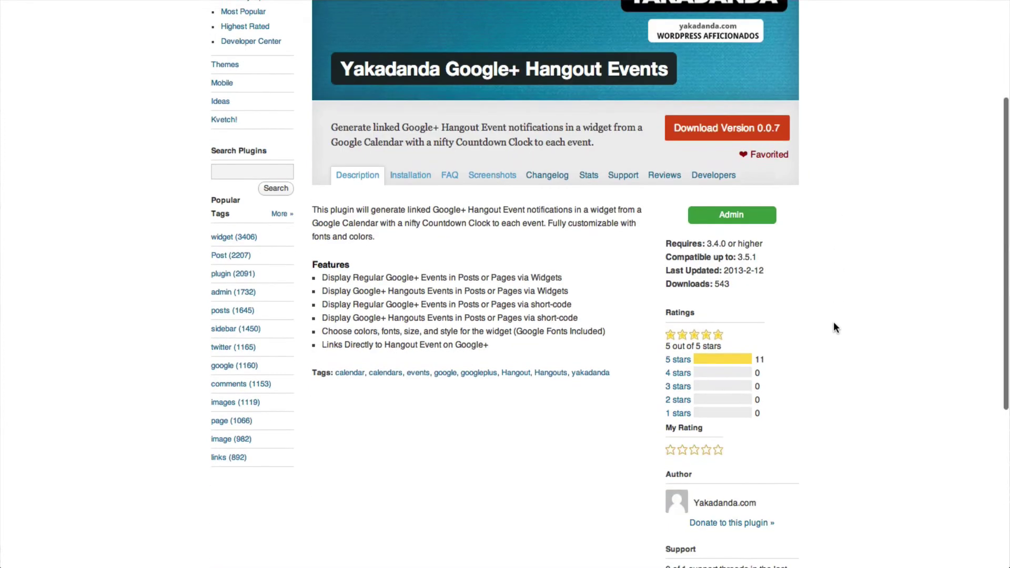
pyautogui.scroll(3, 834, 323)
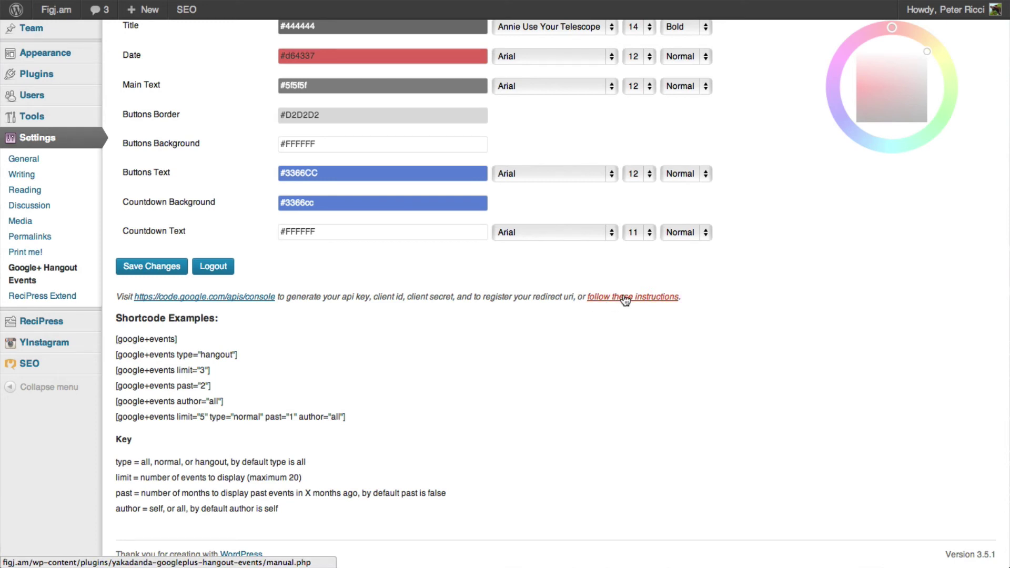
# Review the six shortcode examples and the type, limit and past attribute explanations
pyautogui.scroll(5, 403, 307)
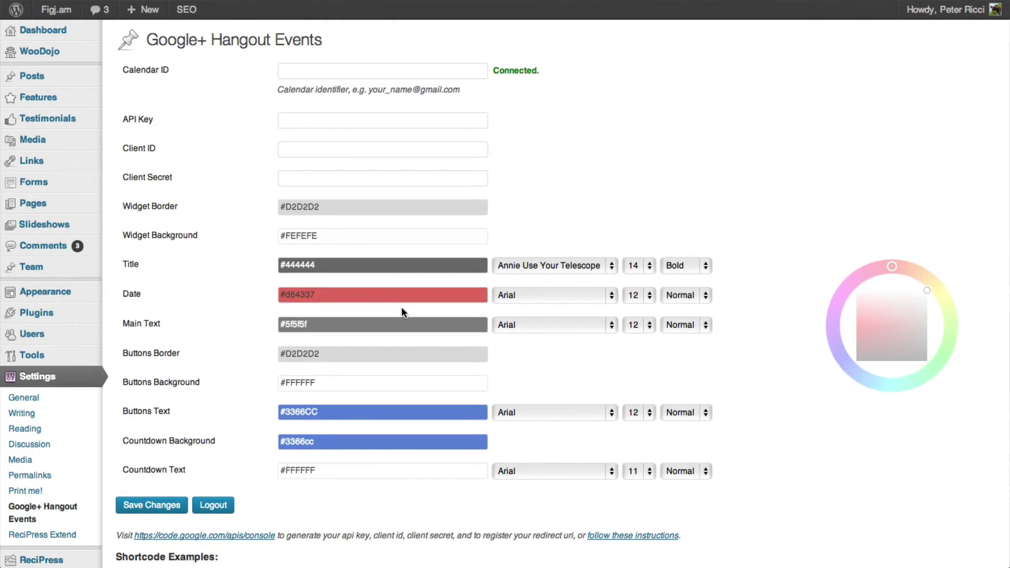
pyautogui.scroll(-5, 402, 345)
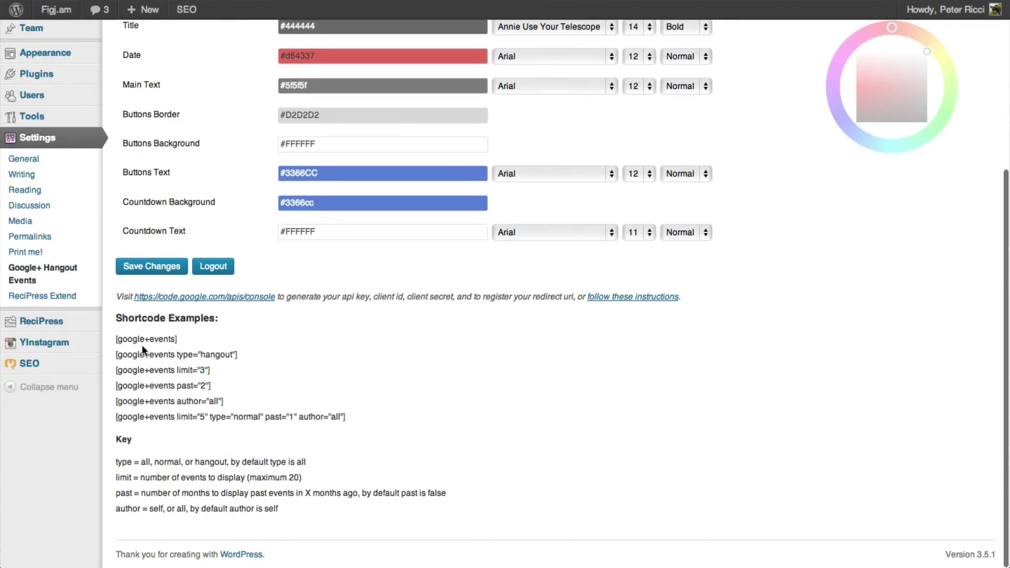
pyautogui.moveTo(115, 338); pyautogui.dragTo(395, 416)
pyautogui.click(316, 404)
pyautogui.moveTo(114, 339)
pyautogui.mouseDown()
pyautogui.moveTo(261, 355)
pyautogui.moveTo(189, 371)
pyautogui.moveTo(117, 338)
pyautogui.mouseUp()
pyautogui.click(258, 358)
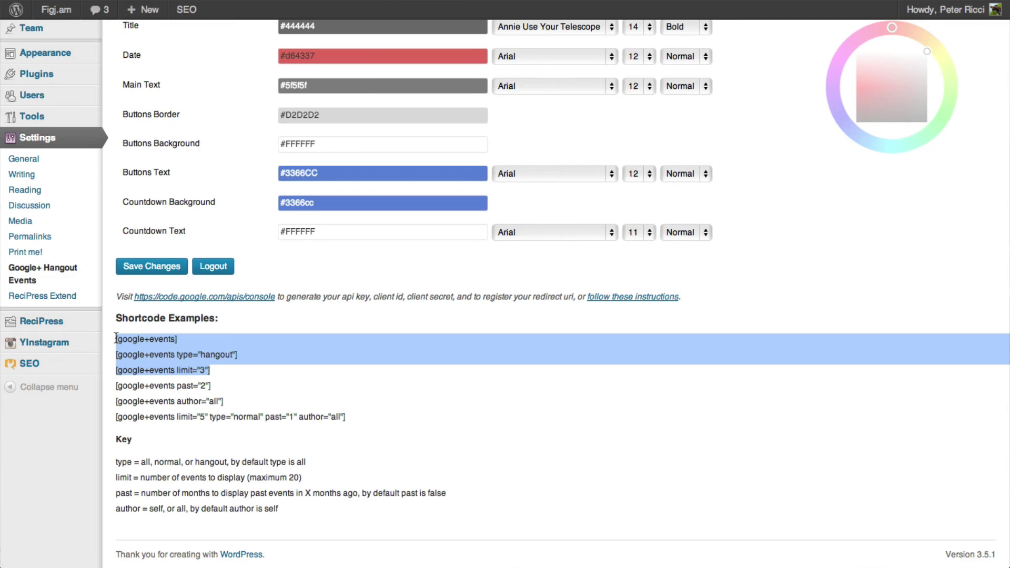
pyautogui.click(345, 360)
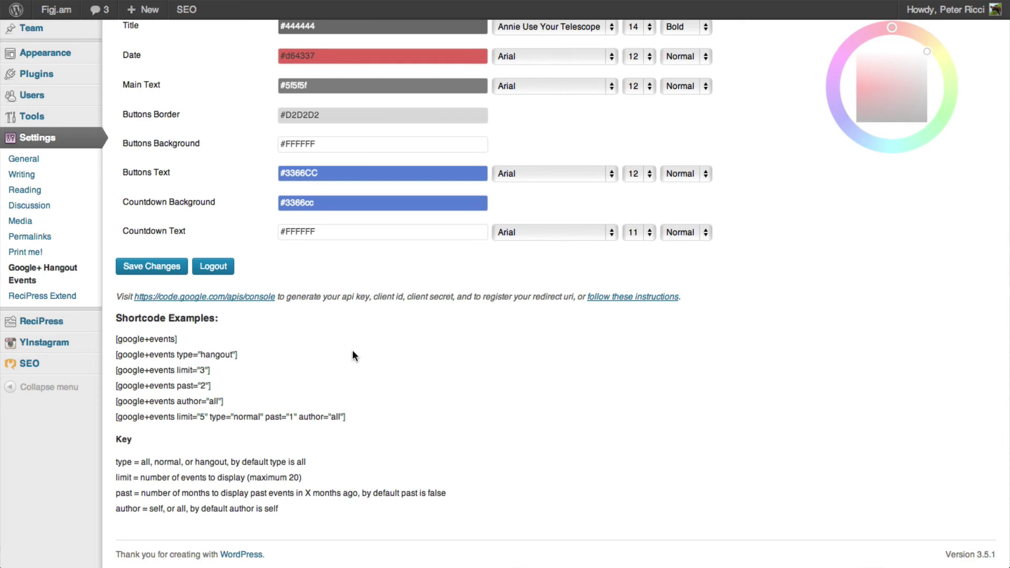
pyautogui.moveTo(121, 461); pyautogui.dragTo(297, 507)
pyautogui.click(301, 507)
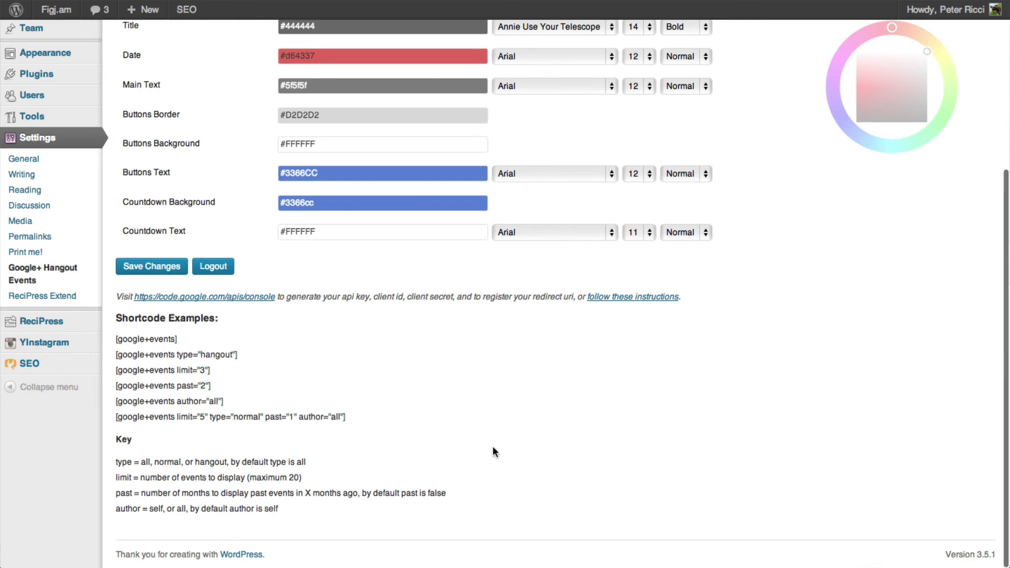
# Check the API Key, Client ID and Client Secret fields at the top of the settings
pyautogui.scroll(5, 491, 446)
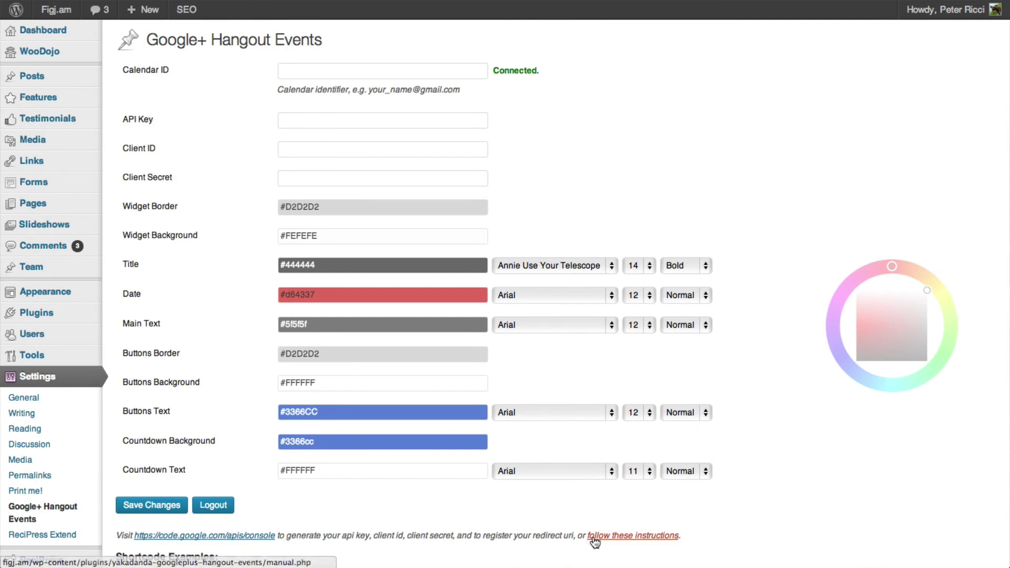
pyautogui.click(294, 120)
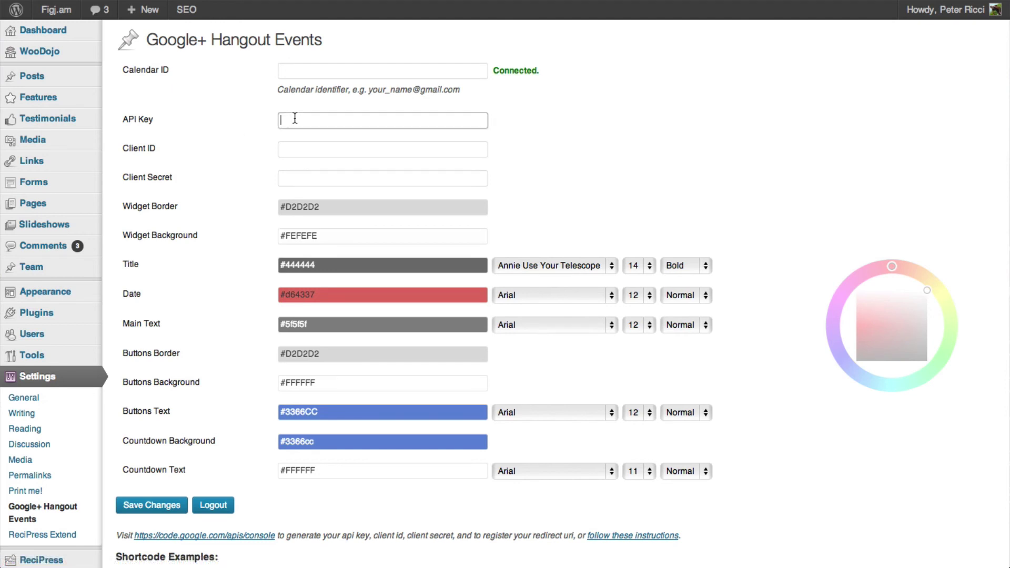
pyautogui.click(290, 149)
pyautogui.click(296, 175)
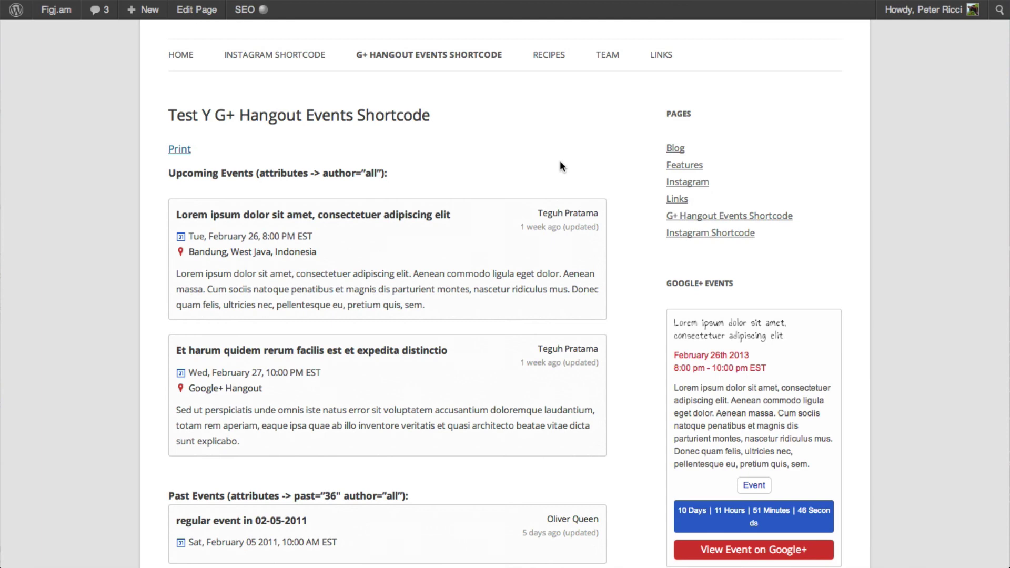
pyautogui.scroll(-5, 559, 166)
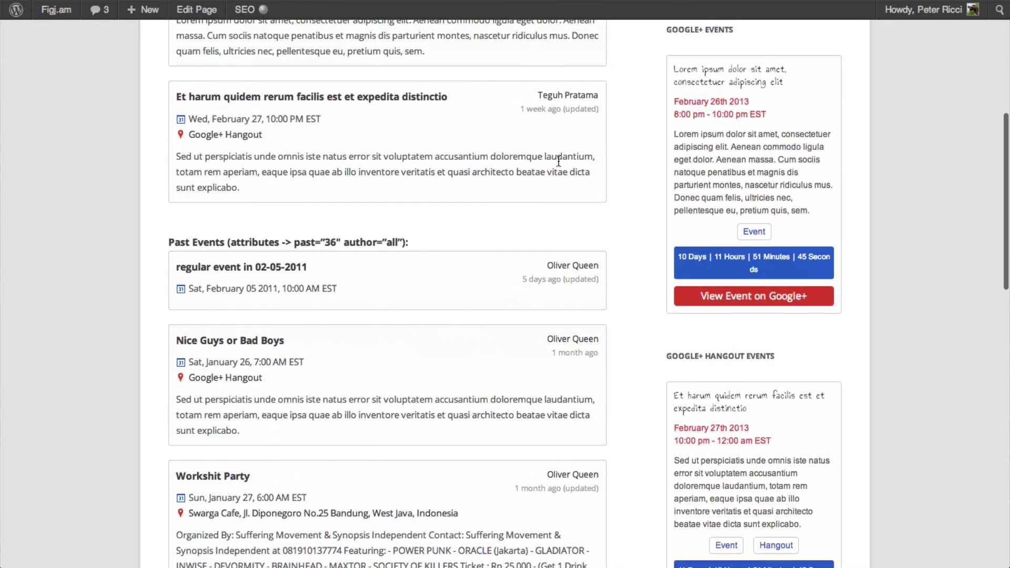
pyautogui.scroll(7, 557, 162)
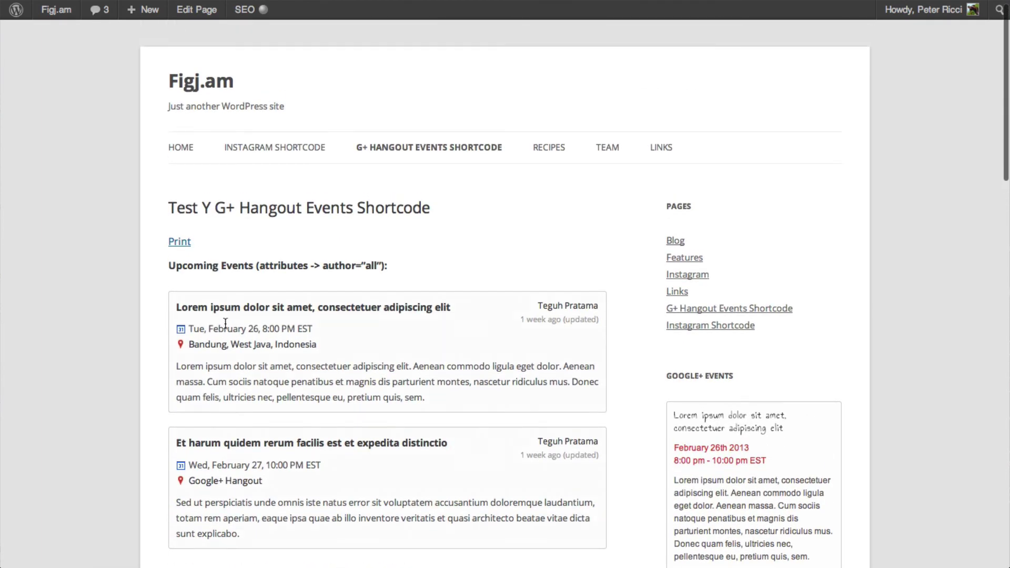
pyautogui.moveTo(171, 267); pyautogui.dragTo(393, 274)
pyautogui.click(414, 278)
pyautogui.scroll(-5, 414, 278)
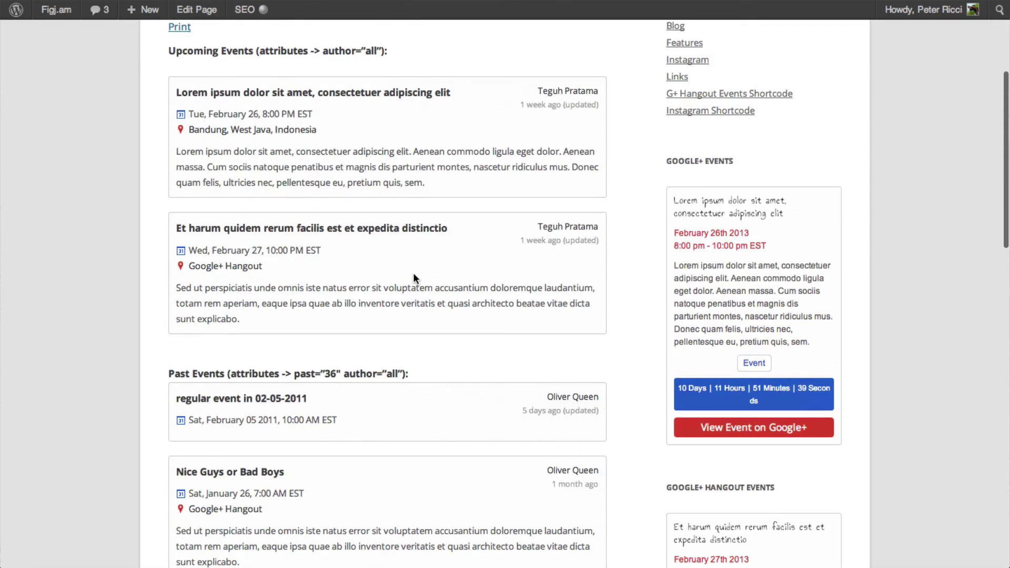
pyautogui.scroll(-5, 414, 278)
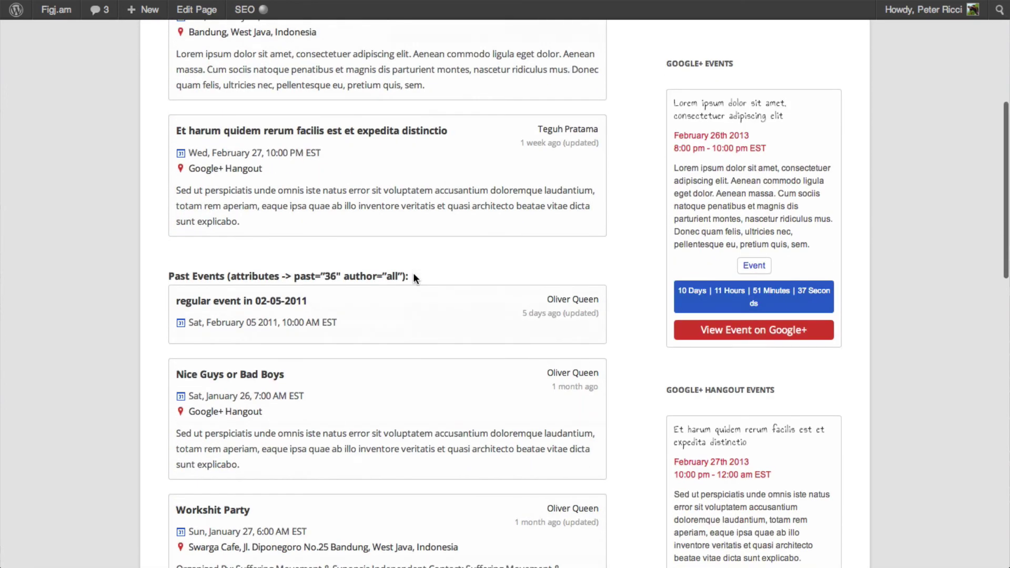
pyautogui.scroll(-5, 413, 278)
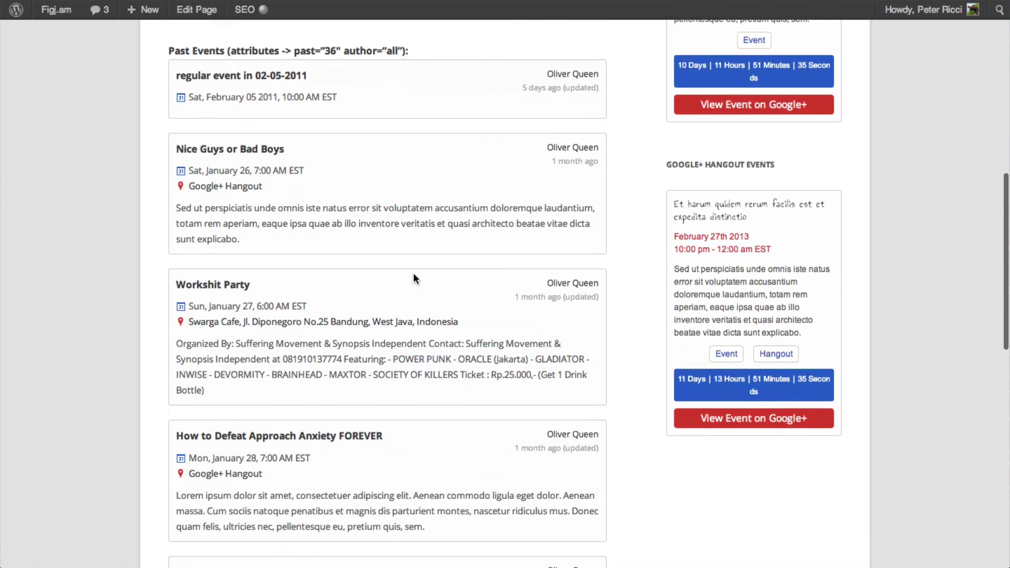
pyautogui.scroll(-14, 413, 273)
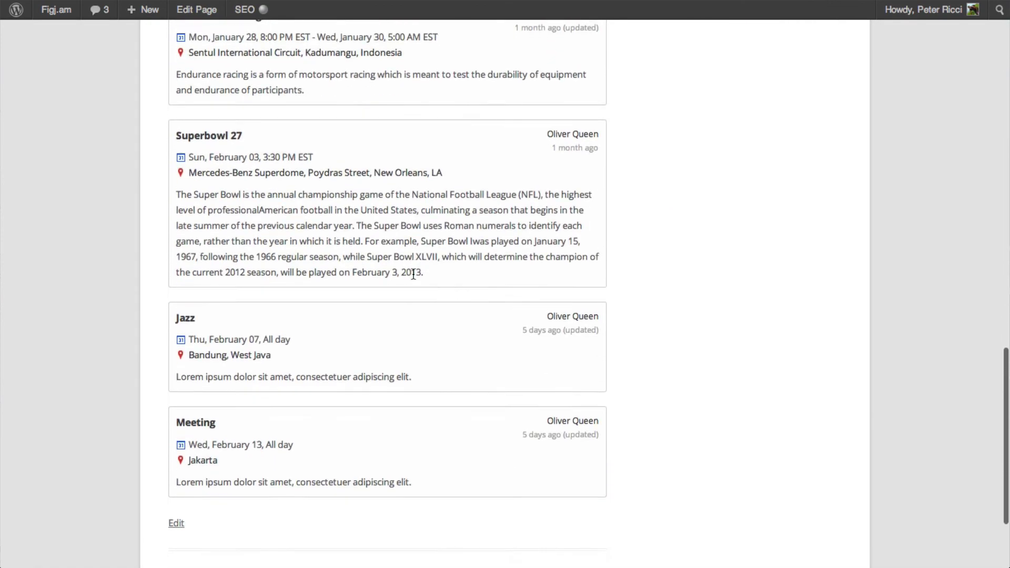
pyautogui.press('Home')
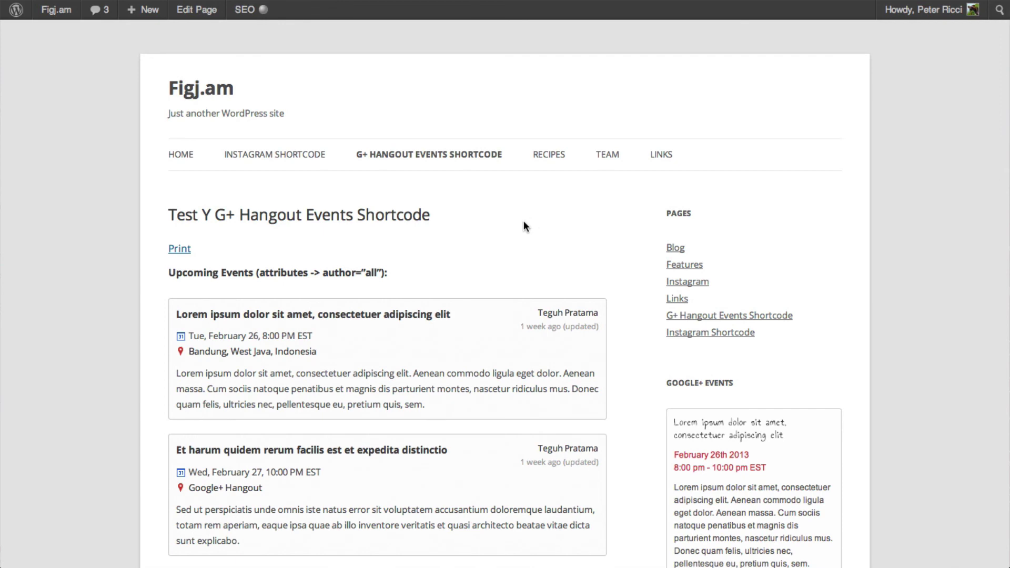
pyautogui.scroll(-5, 524, 222)
pyautogui.moveTo(674, 224); pyautogui.dragTo(782, 237)
pyautogui.click(782, 238)
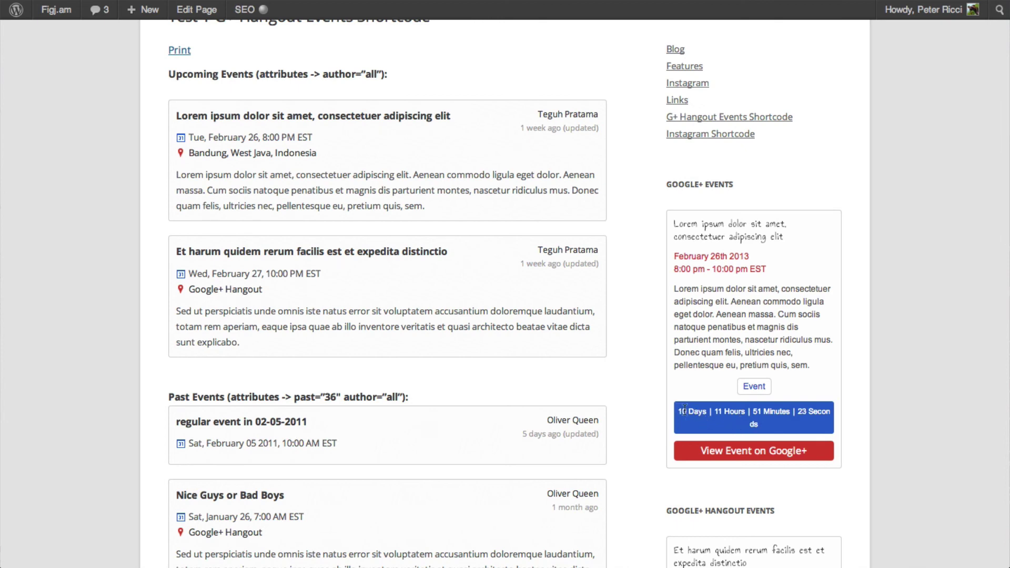
pyautogui.moveTo(679, 410); pyautogui.dragTo(767, 421)
pyautogui.click(706, 334)
pyautogui.scroll(-4, 706, 335)
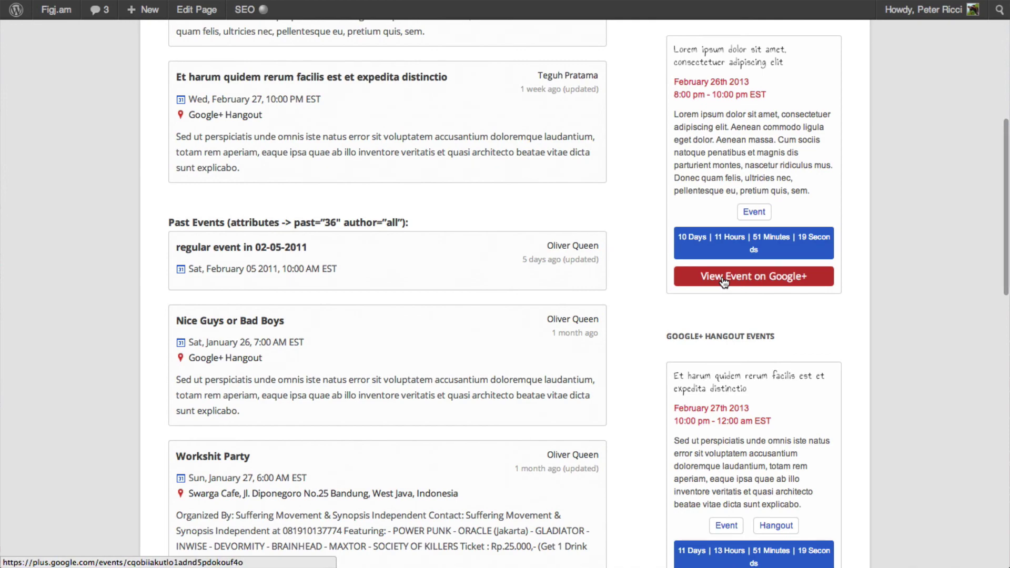
pyautogui.scroll(-20, 730, 340)
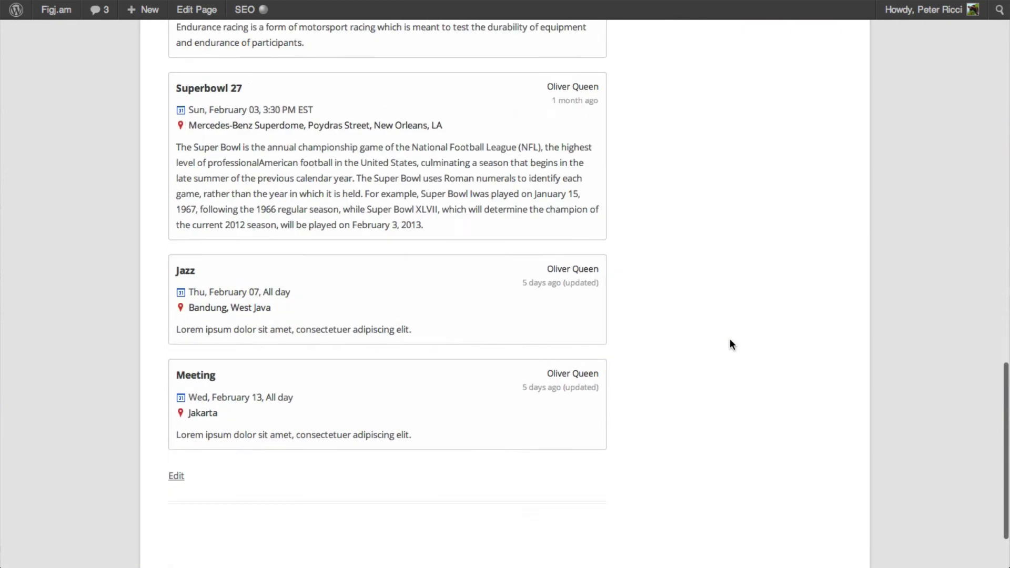
pyautogui.scroll(20, 721, 340)
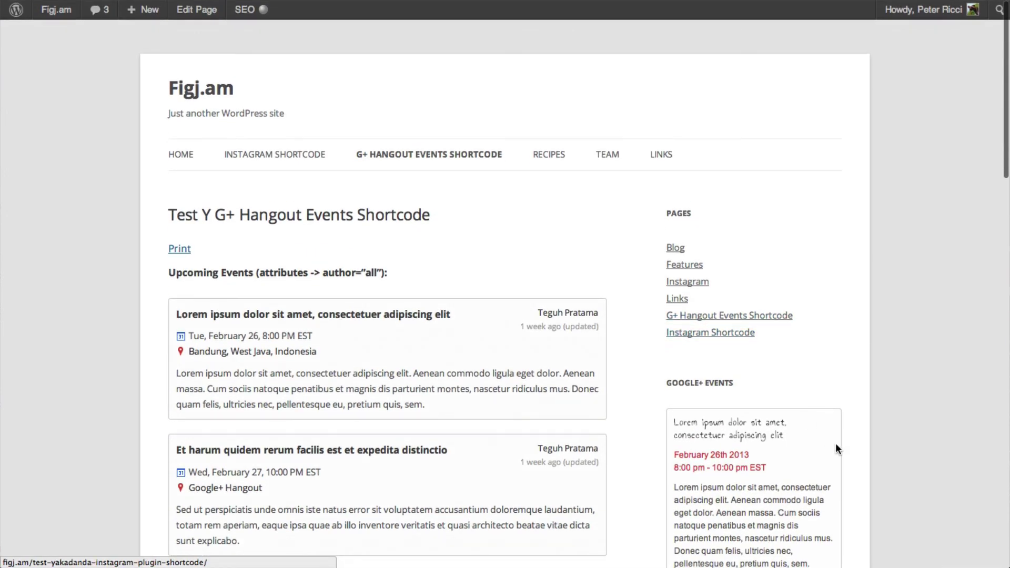
# Resize the browser window to the 1440 x 900 preset and scroll the events test page to check it
pyautogui.moveTo(1004, 564)
pyautogui.mouseDown()
pyautogui.moveTo(845, 542)
pyautogui.moveTo(326, 513)
pyautogui.moveTo(532, 527)
pyautogui.moveTo(778, 563)
pyautogui.moveTo(1009, 567)
pyautogui.mouseUp()
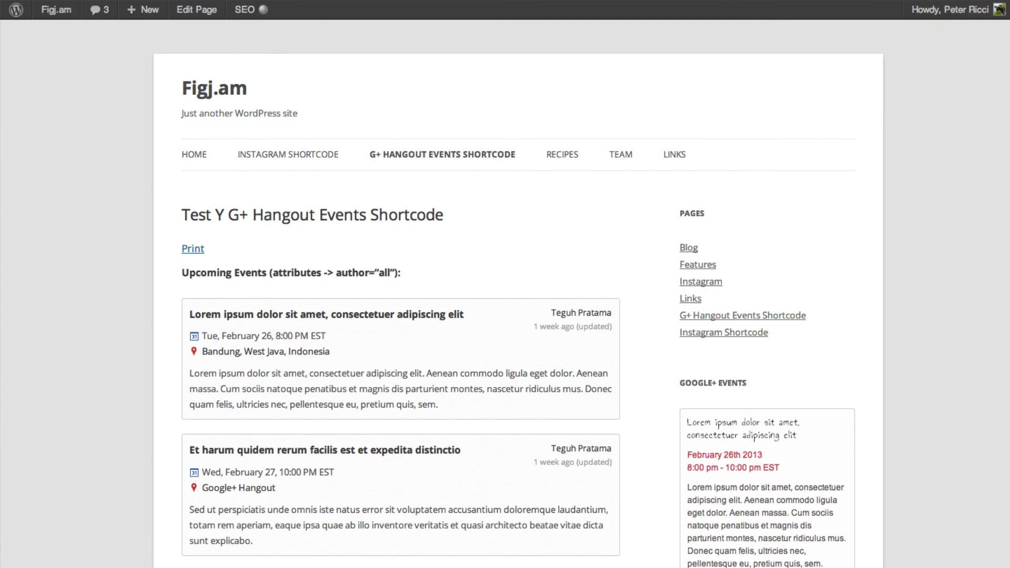
pyautogui.click(942, 1)
pyautogui.click(918, 232)
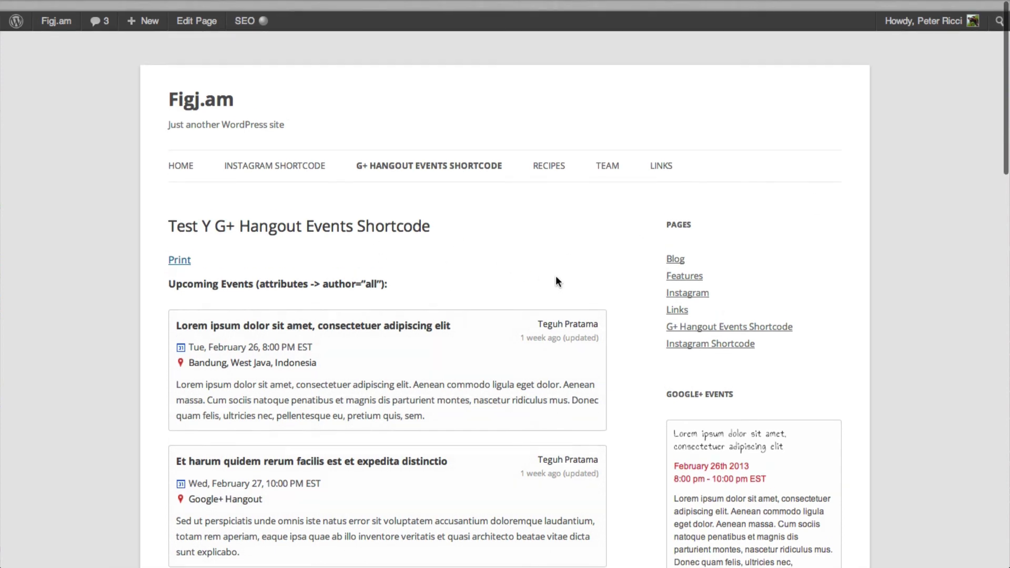
pyautogui.scroll(-15, 864, 257)
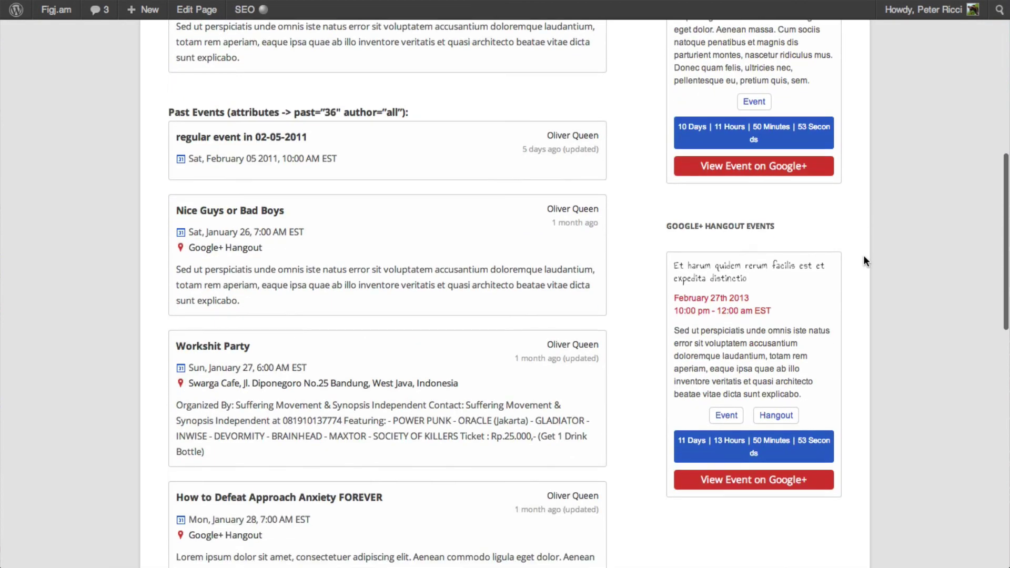
pyautogui.scroll(15, 864, 260)
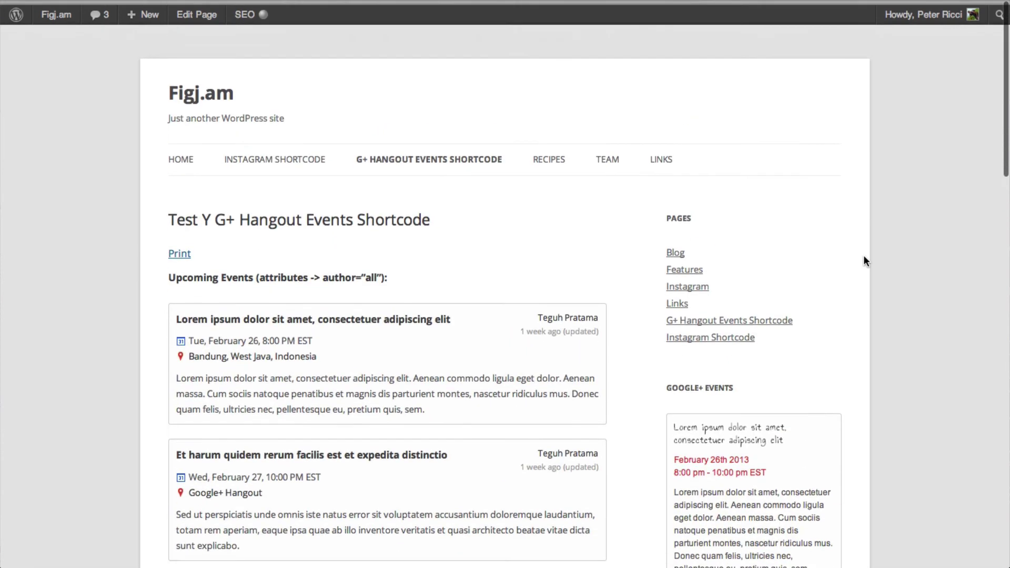